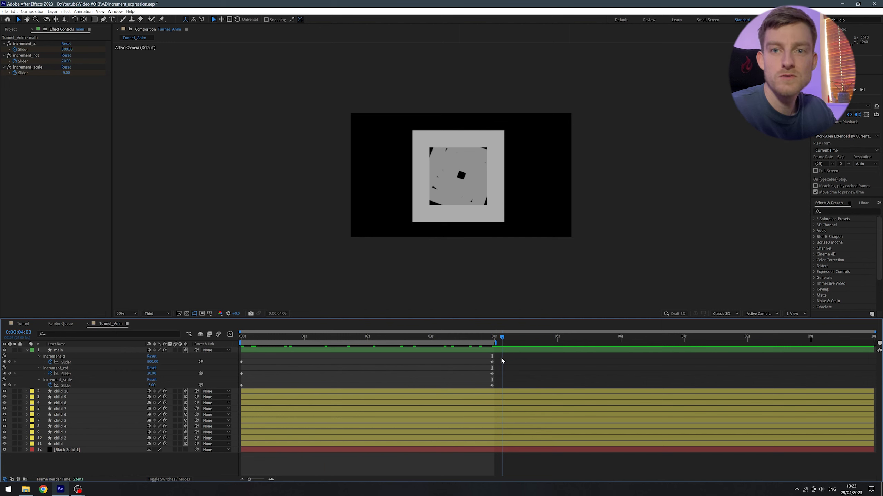
# Apply Easy Ease to all start and end keyframes of the three increment sliders on the main layer.
pyautogui.moveTo(501, 360); pyautogui.dragTo(480, 378)
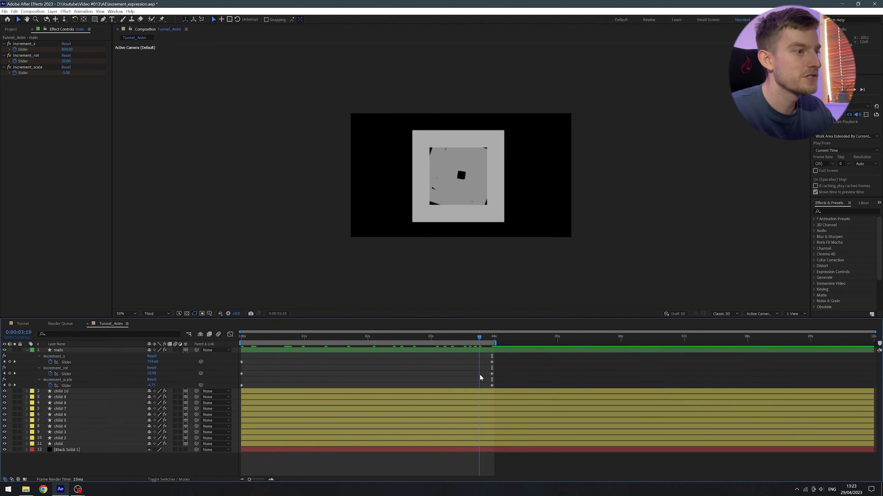
pyautogui.press('Home')
pyautogui.moveTo(539, 361); pyautogui.dragTo(239, 387)
pyautogui.press('F9')
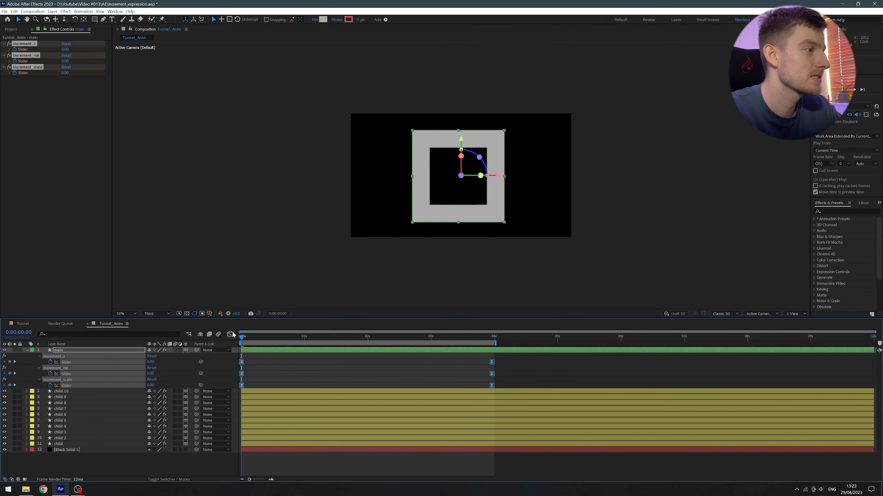
# Extend the incoming easing of the sliders' final keyframes to about 2.3 seconds in the speed graph, and preview the animation.
pyautogui.hotkey('shift', 'F3')
pyautogui.moveTo(522, 417); pyautogui.dragTo(465, 417)
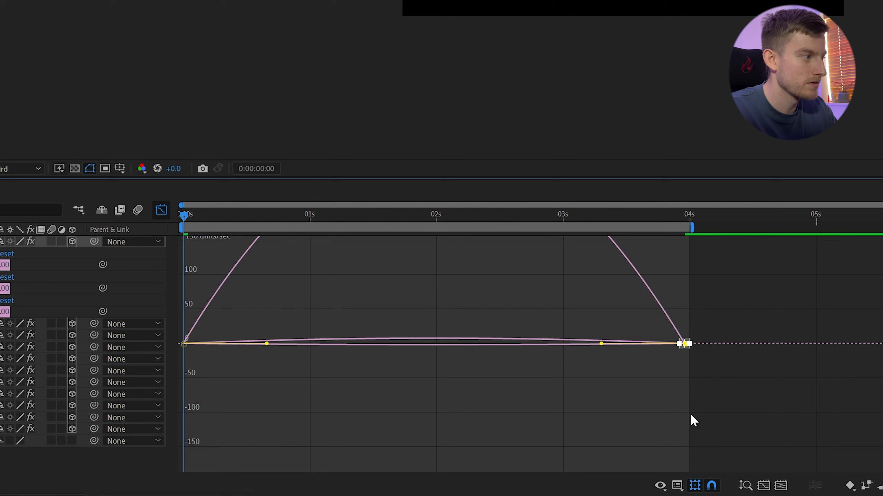
pyautogui.click(678, 485)
pyautogui.click(712, 363)
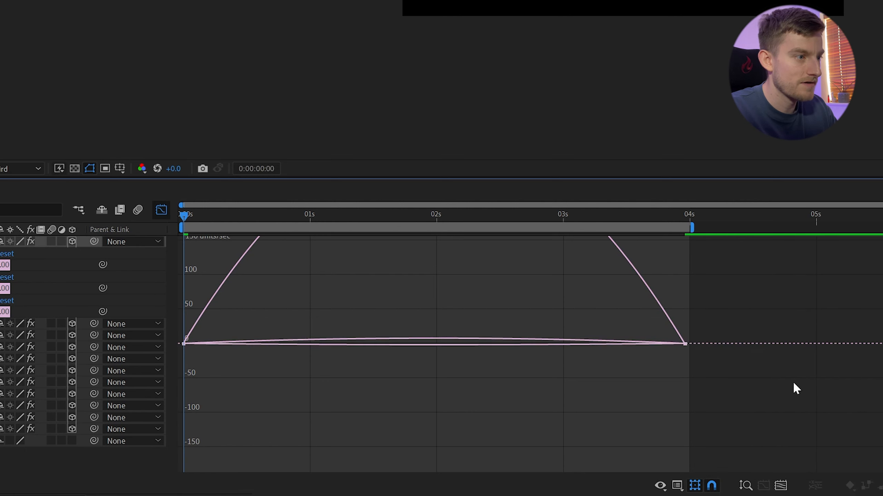
pyautogui.moveTo(601, 344); pyautogui.dragTo(497, 352)
pyautogui.moveTo(301, 412); pyautogui.dragTo(159, 322)
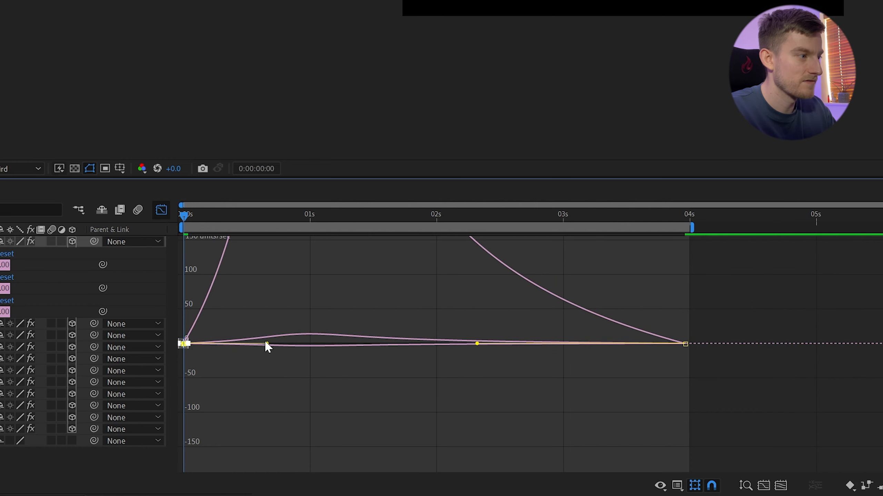
pyautogui.click(265, 340)
pyautogui.moveTo(292, 388); pyautogui.dragTo(126, 305)
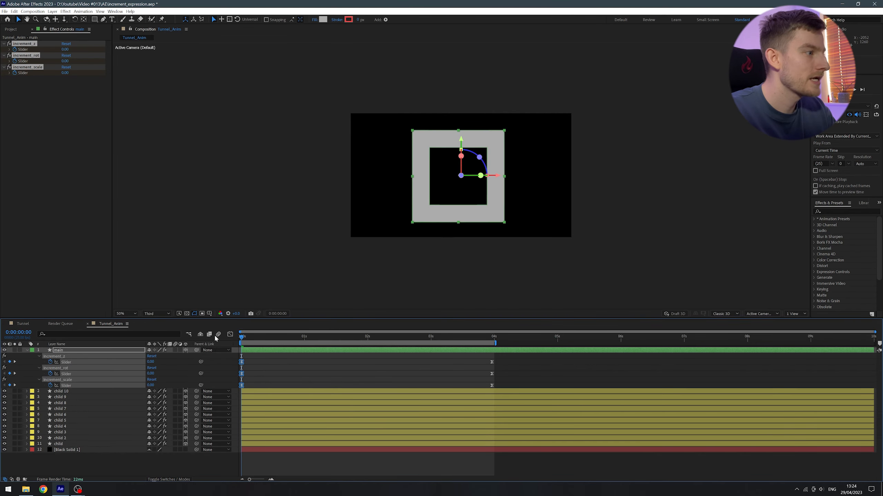
pyautogui.click(318, 373)
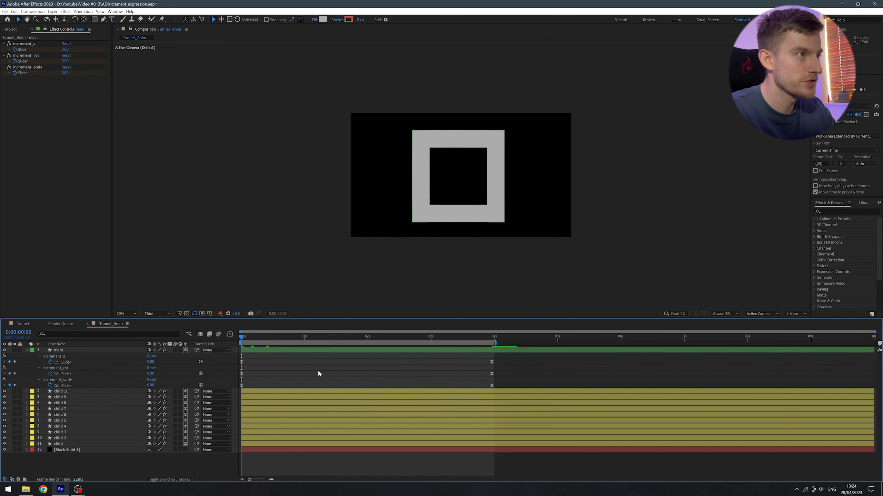
pyautogui.press('space')
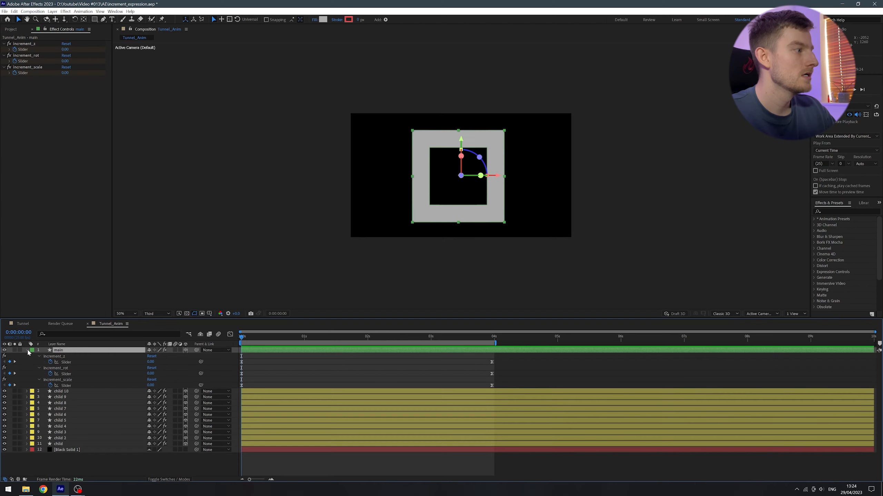
# Add a Gradient Overlay layer style to the main layer and review its gradient settings.
pyautogui.click(27, 350)
pyautogui.click(27, 350)
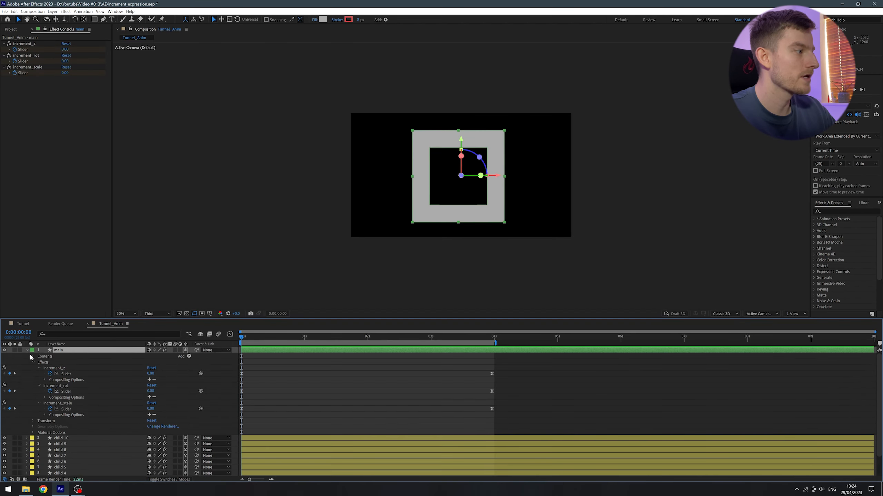
pyautogui.rightClick(65, 354)
pyautogui.moveTo(109, 248)
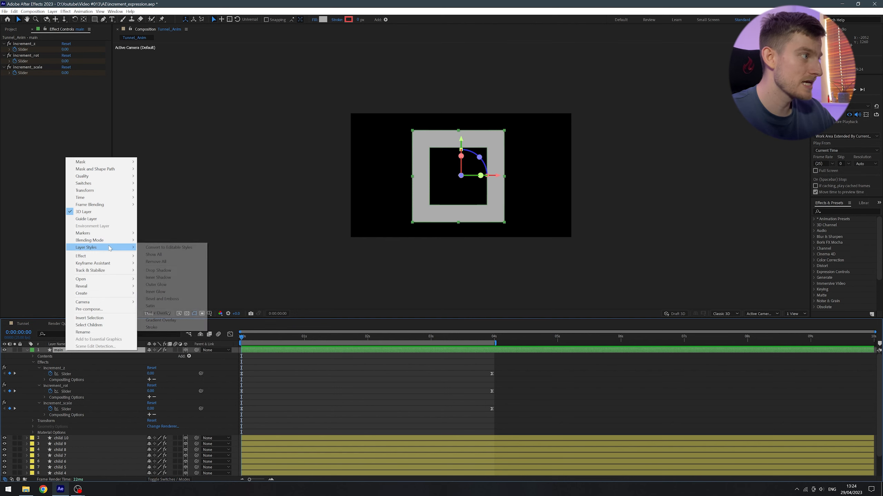
pyautogui.click(172, 321)
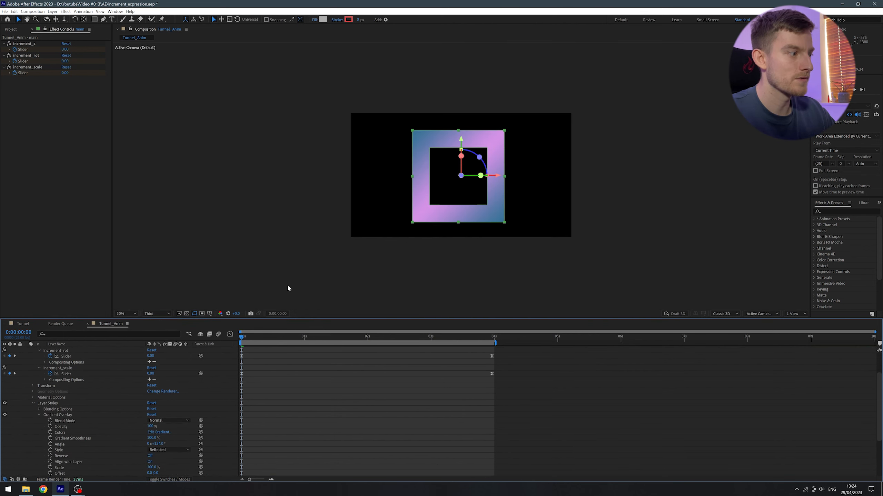
pyautogui.scroll(-1, 88, 433)
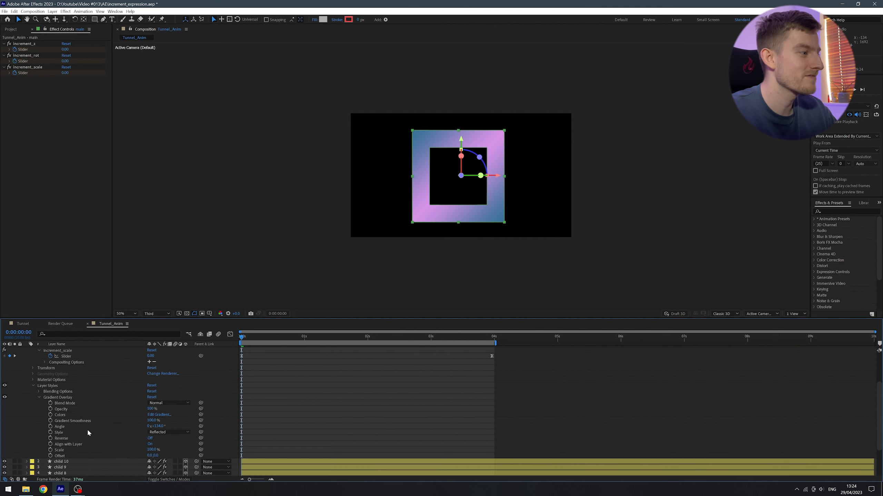
pyautogui.click(67, 398)
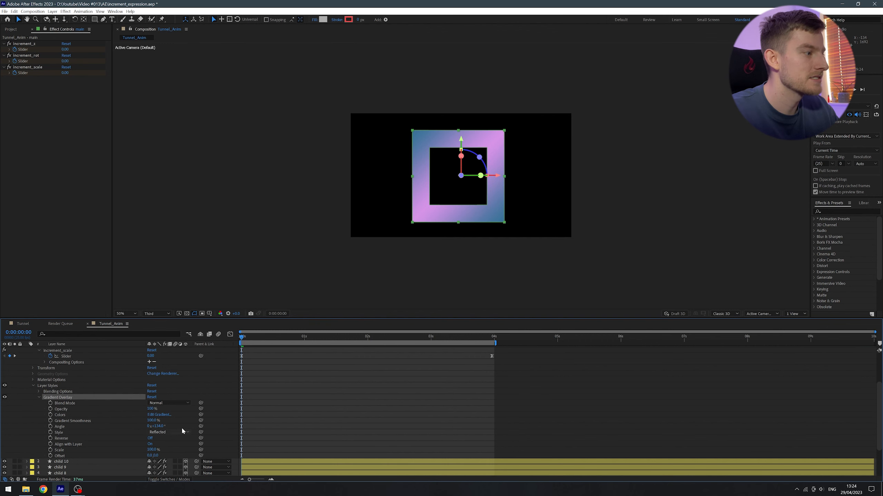
pyautogui.click(165, 416)
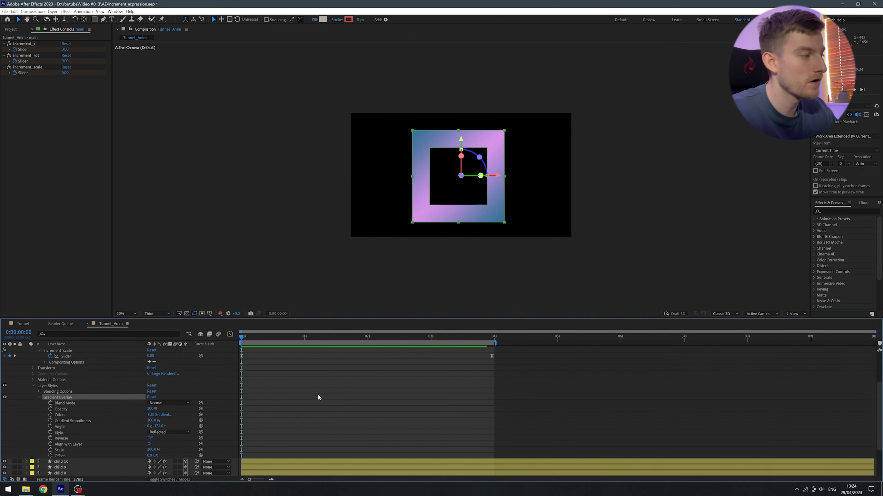
pyautogui.click(39, 398)
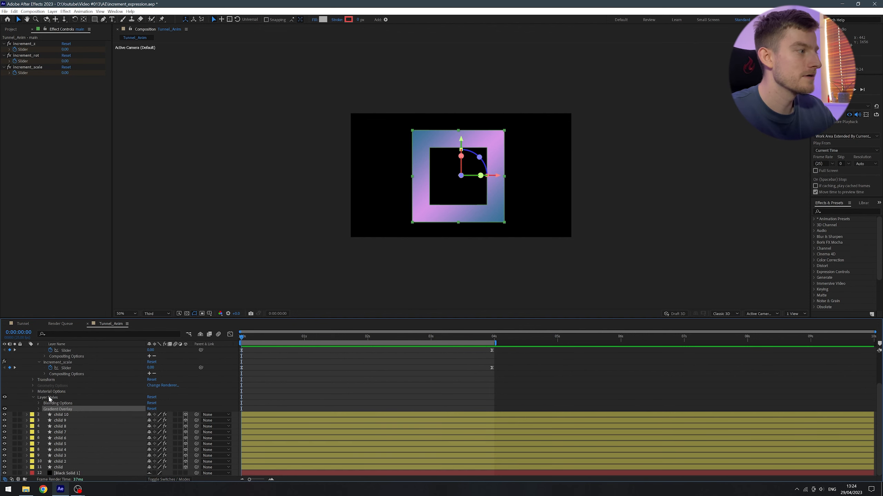
# Add an Inner Glow layer style to the main layer and accept the light cyan glow color.
pyautogui.scroll(2, 50, 400)
pyautogui.rightClick(61, 350)
pyautogui.moveTo(104, 247)
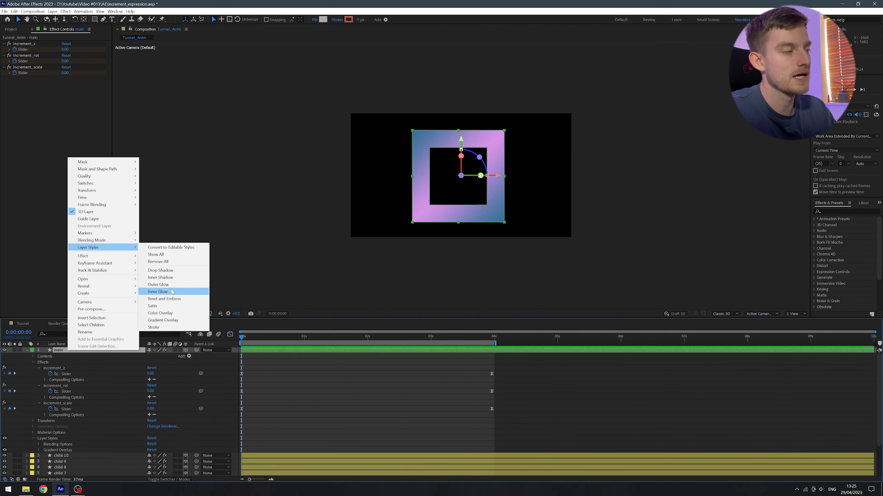
pyautogui.click(172, 292)
pyautogui.scroll(-3, 39, 448)
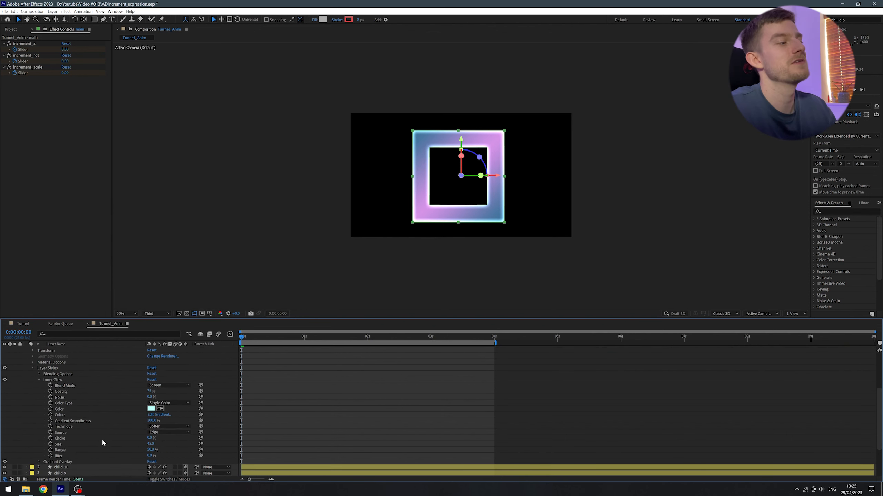
pyautogui.click(151, 409)
pyautogui.press('Return')
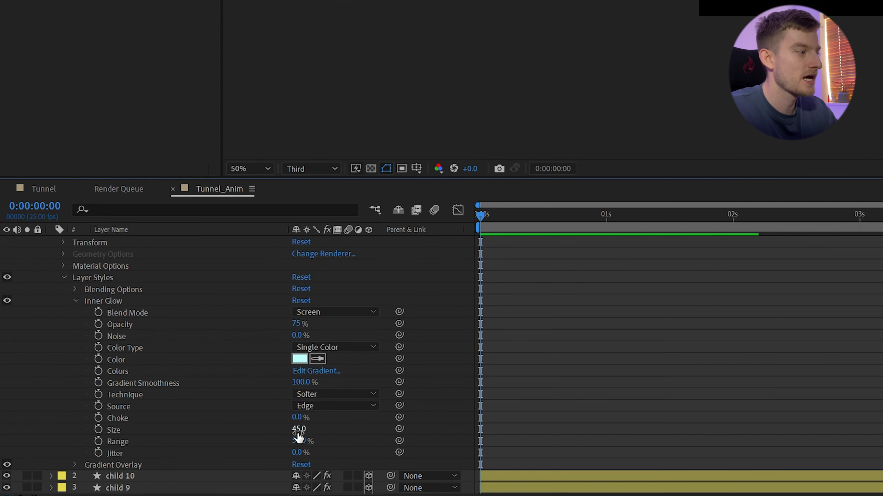
# Try different sizes for the Inner Glow and undo the change.
pyautogui.moveTo(151, 445); pyautogui.dragTo(170, 446)
pyautogui.moveTo(337, 435); pyautogui.dragTo(315, 434)
pyautogui.hotkey('ctrl', 'z')
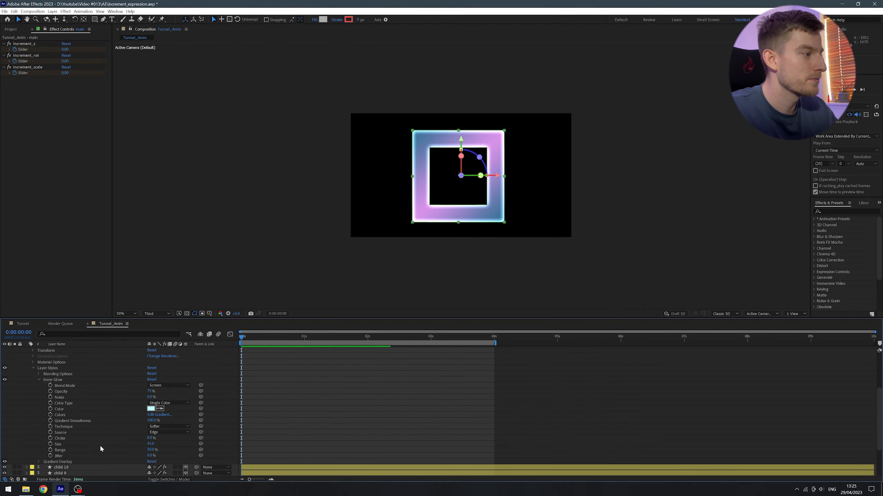
# Try 10% noise on the Inner Glow, inspect it enlarged, and reduce the noise to 5%.
pyautogui.click(149, 397)
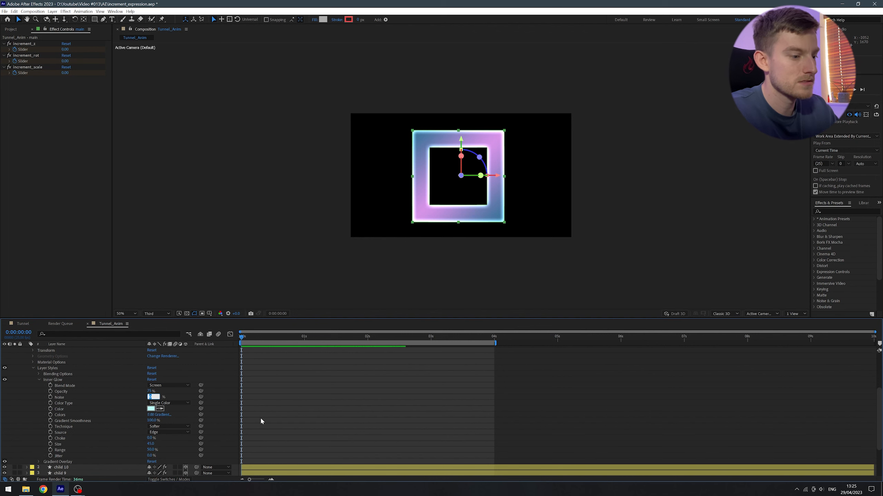
pyautogui.write('10')
pyautogui.press('Return')
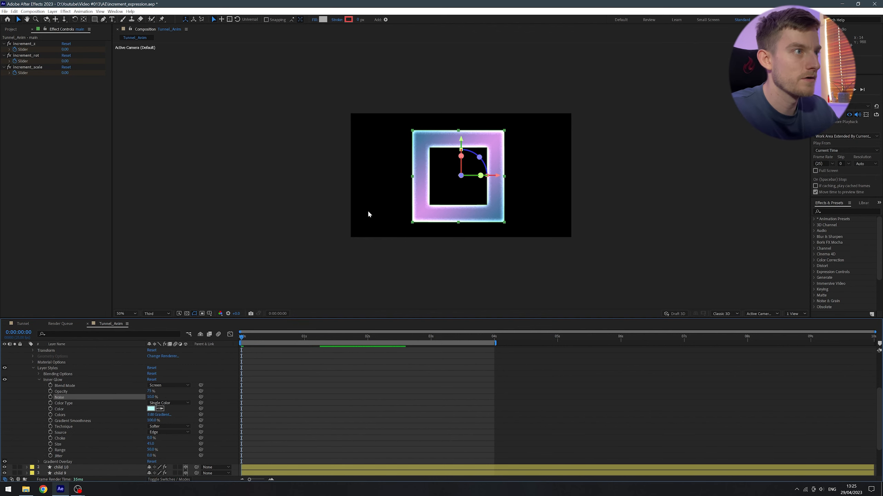
pyautogui.press('.')
pyautogui.click(150, 397)
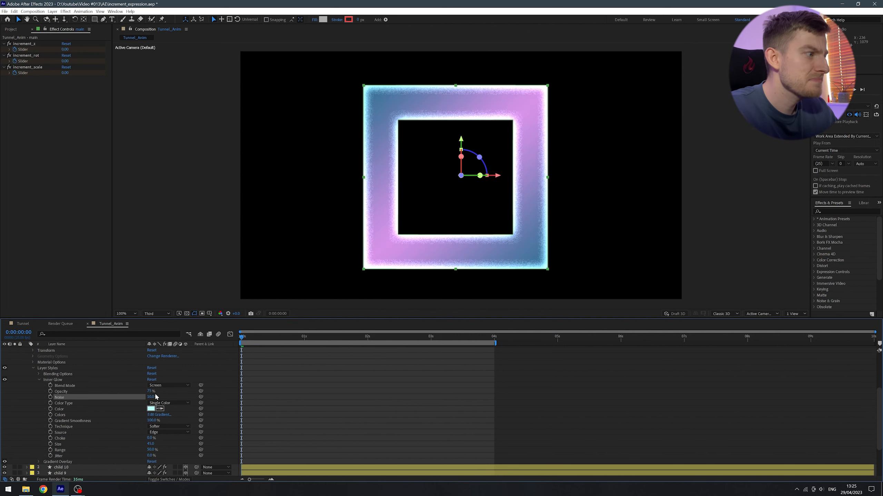
pyautogui.write('5')
pyautogui.press('Return')
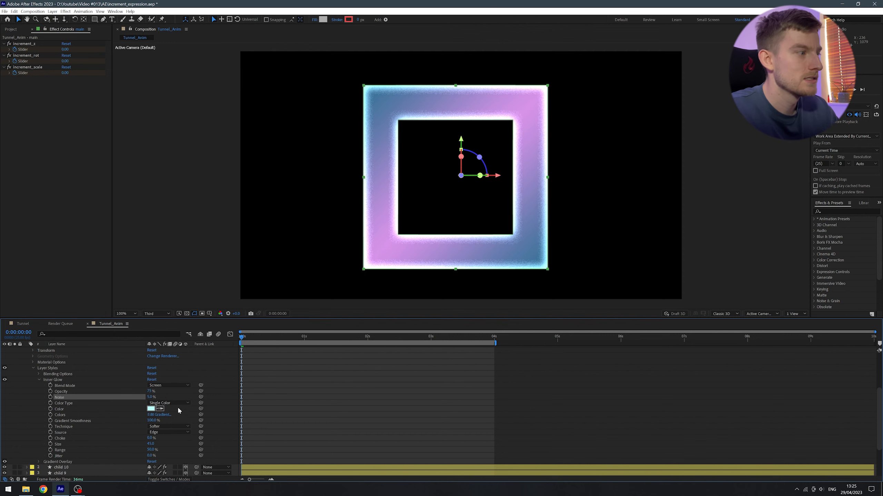
# Try a different choke value on the Inner Glow and undo the adjustment.
pyautogui.moveTo(150, 439); pyautogui.dragTo(175, 444)
pyautogui.hotkey('ctrl', 'z')
pyautogui.hotkey('ctrl', 'z')
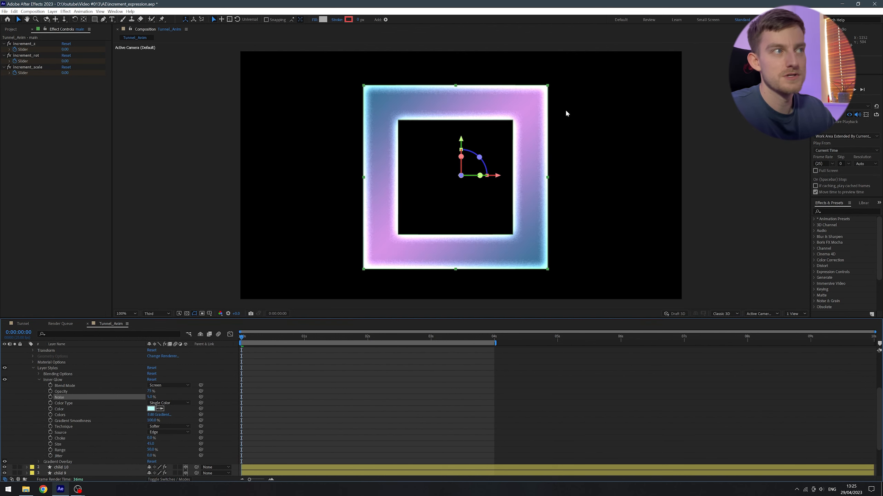
# Collapse the Inner Glow settings and hide the Black Solid 1 background layer.
pyautogui.scroll(4, 104, 386)
pyautogui.click(39, 451)
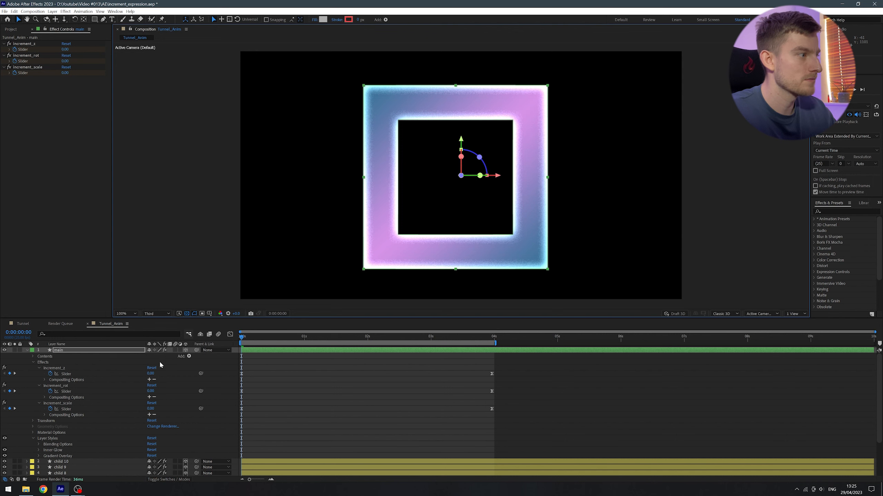
pyautogui.scroll(-4, 159, 367)
pyautogui.click(5, 473)
pyautogui.scroll(4, 88, 431)
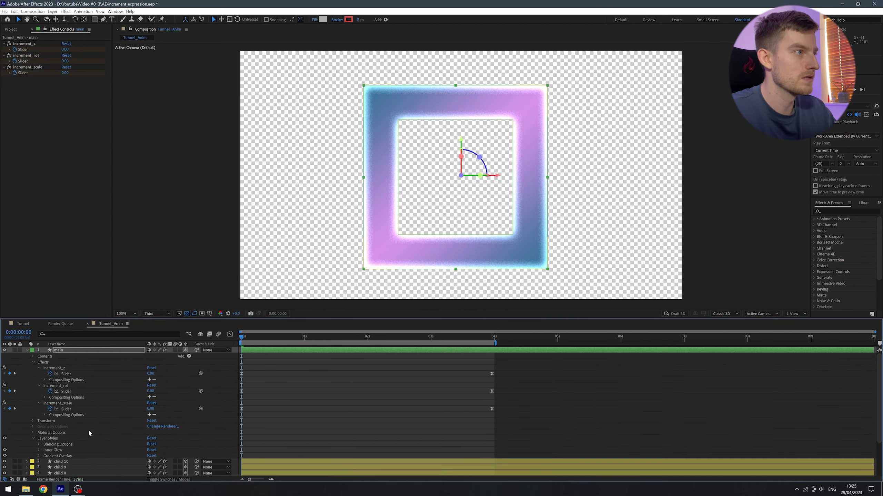
# Add a Drop Shadow layer style to the main layer and remove the expressions from its opacity and distance.
pyautogui.rightClick(88, 350)
pyautogui.moveTo(122, 248)
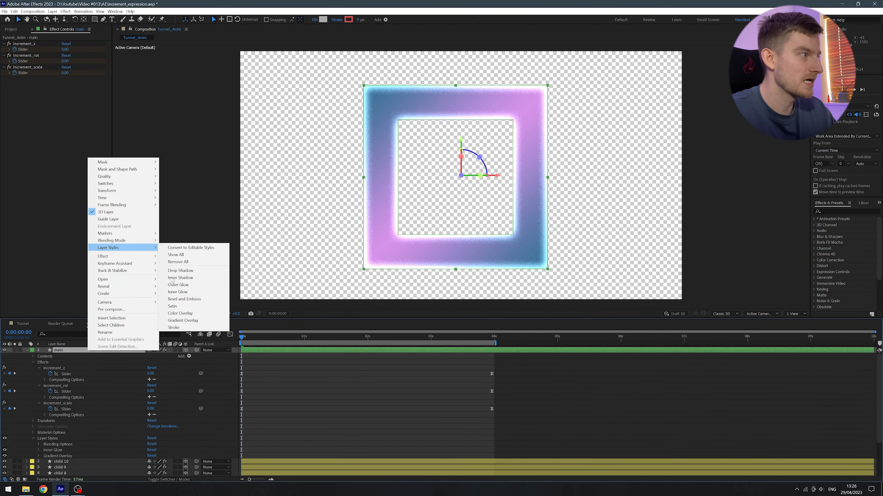
pyautogui.click(184, 270)
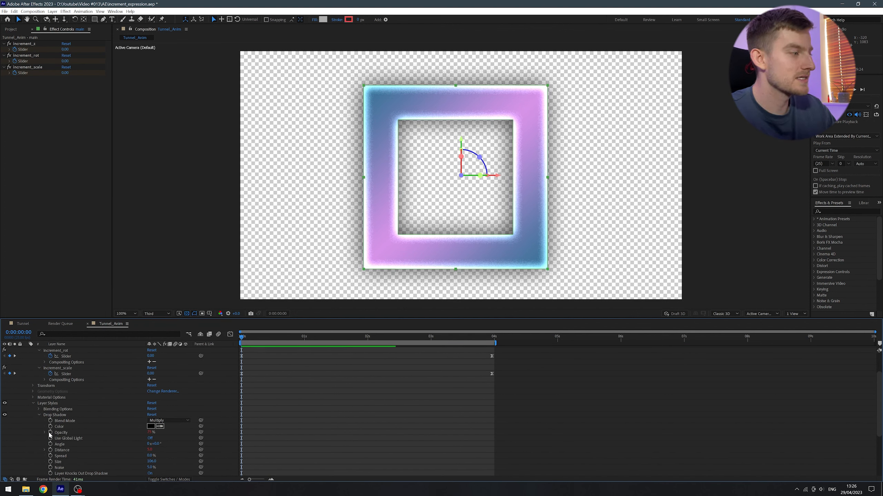
pyautogui.click(47, 432)
pyautogui.click(50, 451)
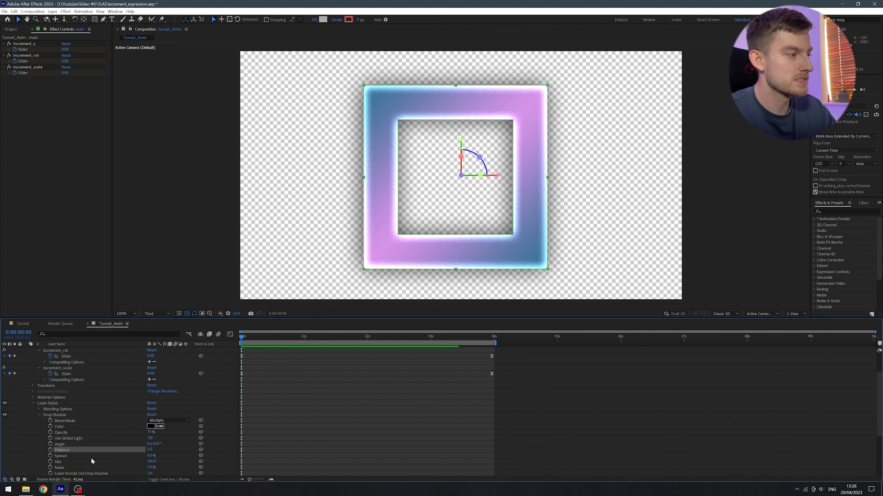
pyautogui.click(64, 433)
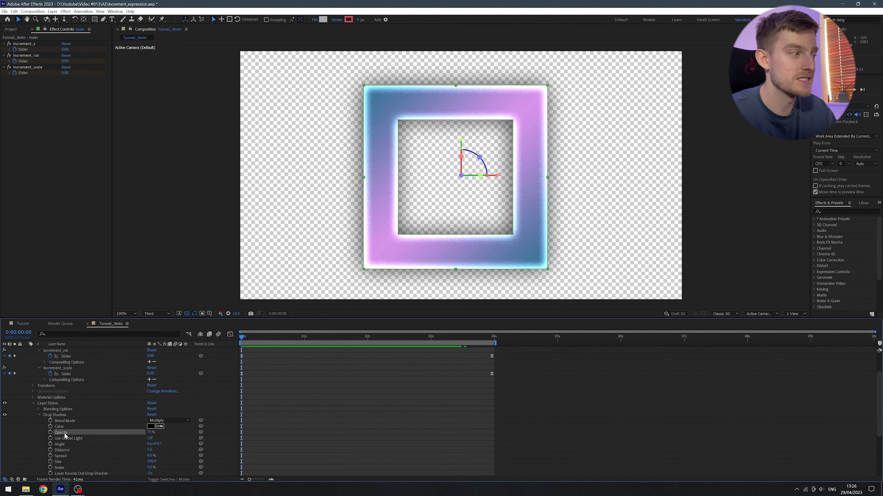
# Set the Drop Shadow's opacity to 20%.
pyautogui.scroll(1, 69, 441)
pyautogui.scroll(-1, 79, 452)
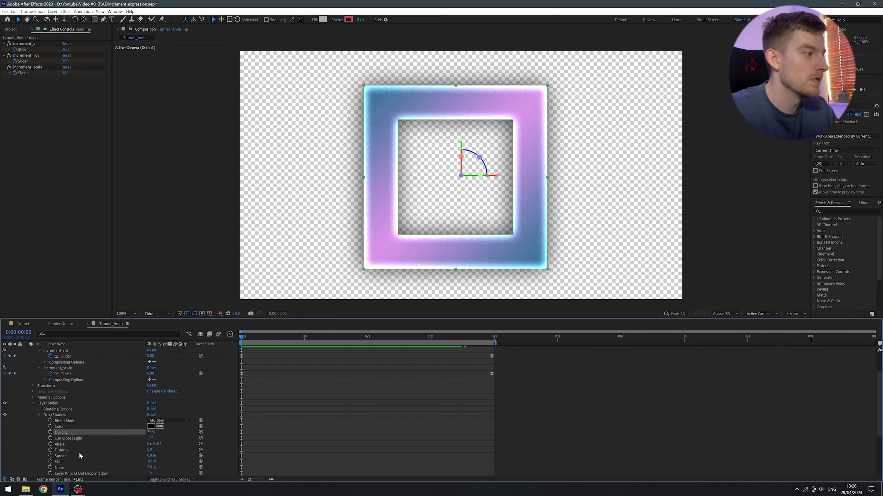
pyautogui.click(153, 432)
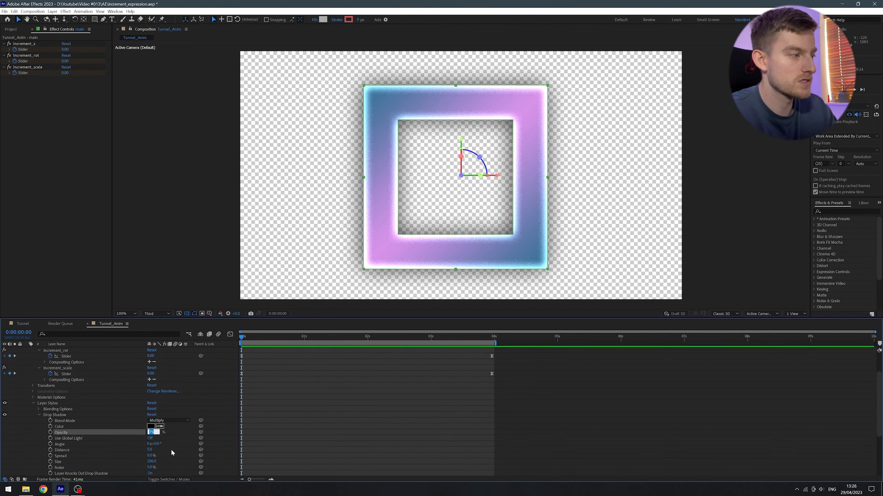
pyautogui.write('20')
pyautogui.press('Return')
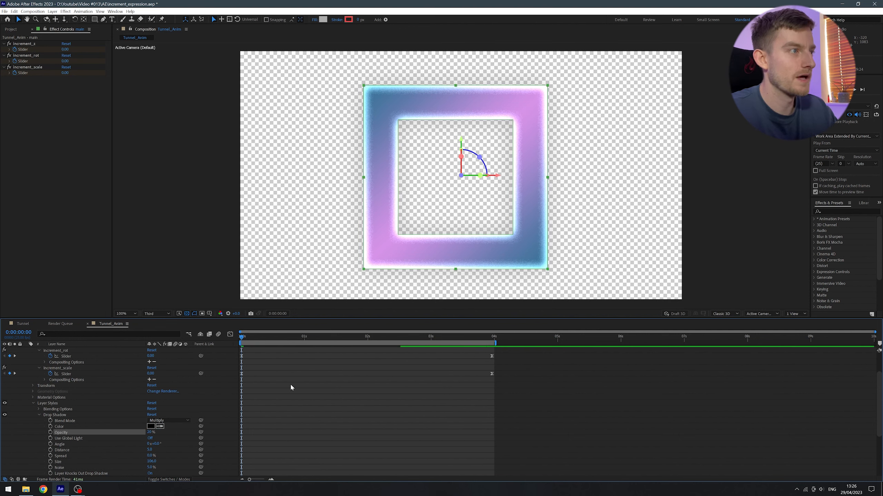
# Try a different distance value on the main layer's Drop Shadow and undo the adjustment.
pyautogui.click(291, 387)
pyautogui.scroll(-1, 146, 411)
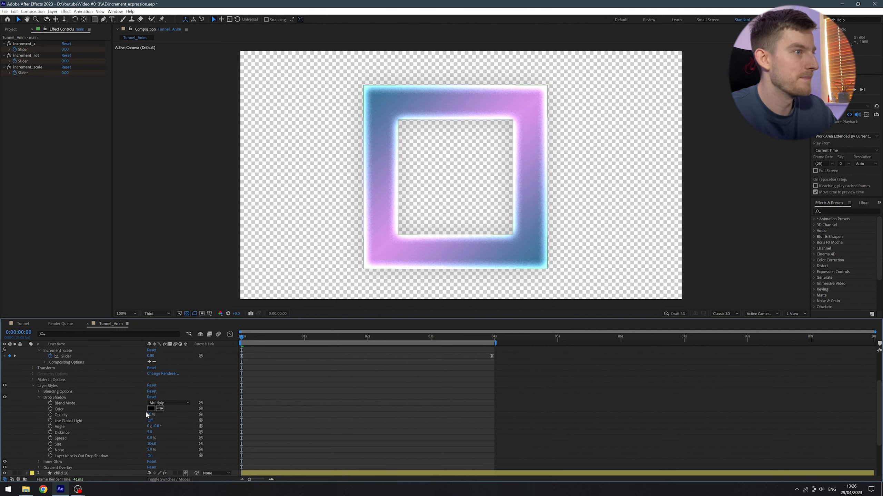
pyautogui.click(150, 415)
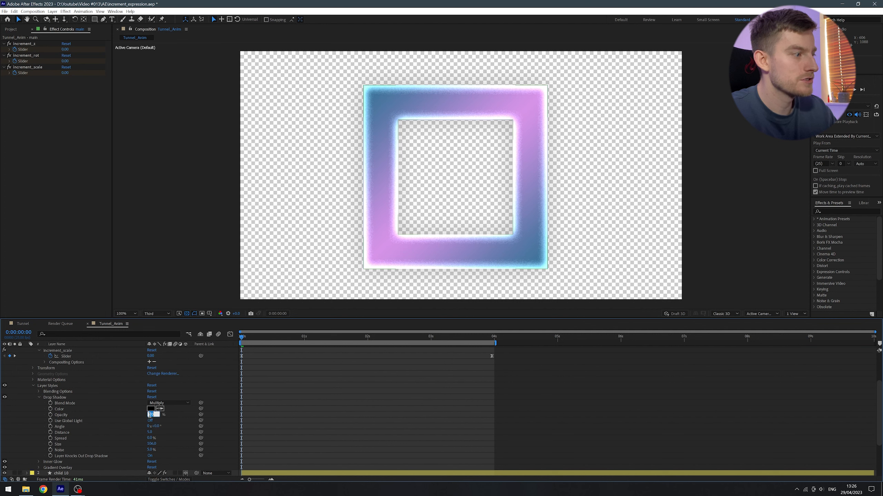
pyautogui.moveTo(150, 432); pyautogui.dragTo(152, 431)
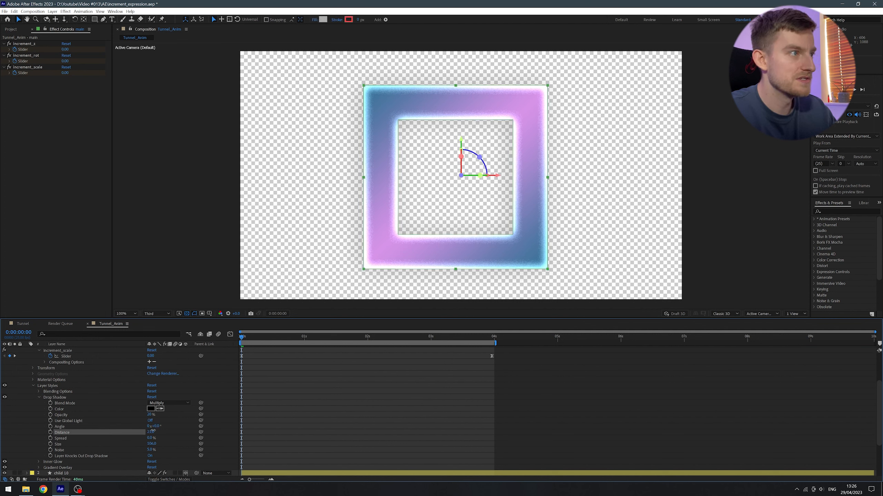
pyautogui.hotkey('ctrl', 'z')
pyautogui.click(350, 431)
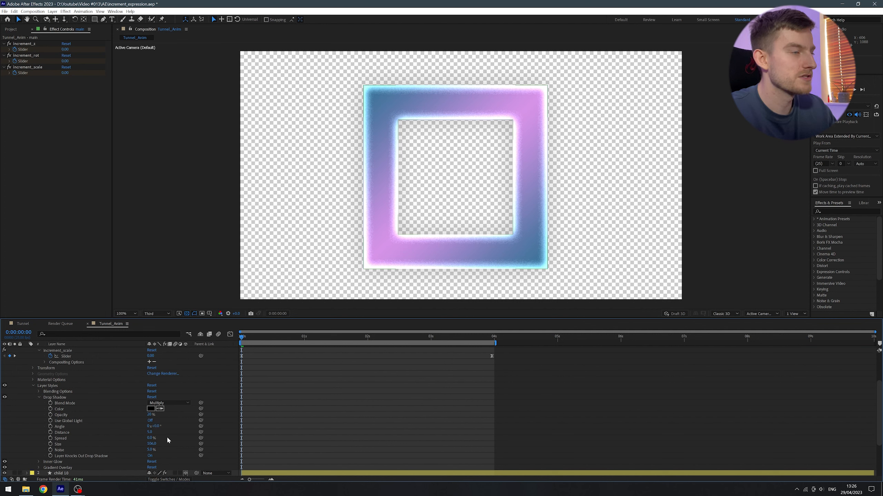
# Copy the main layer's Layer Styles and paste them onto all the child layers, from child 10 down to child.
pyautogui.scroll(3, 151, 428)
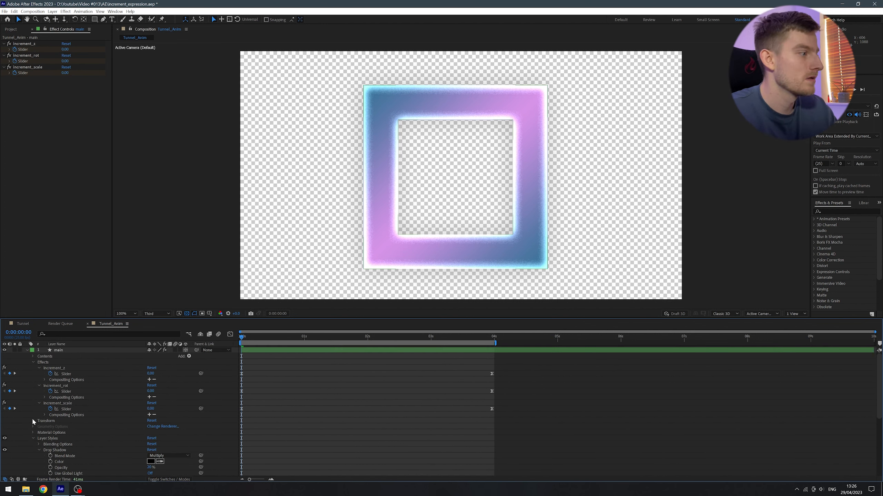
pyautogui.click(47, 439)
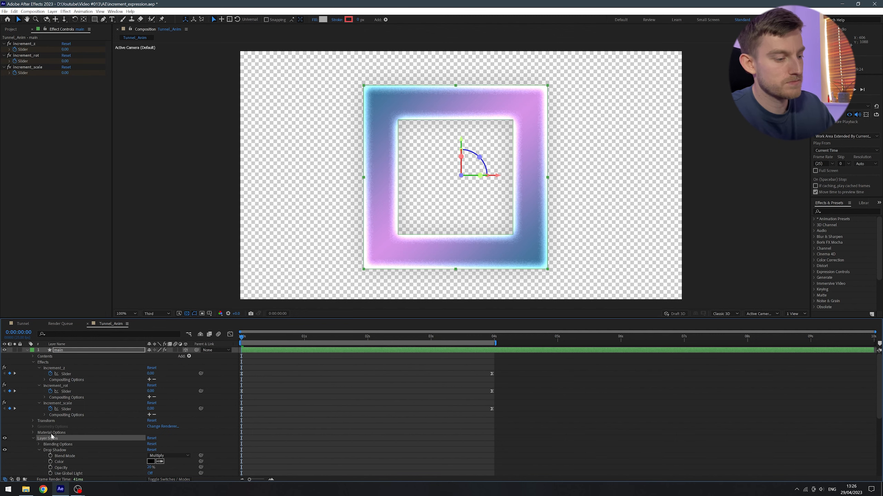
pyautogui.click(27, 350)
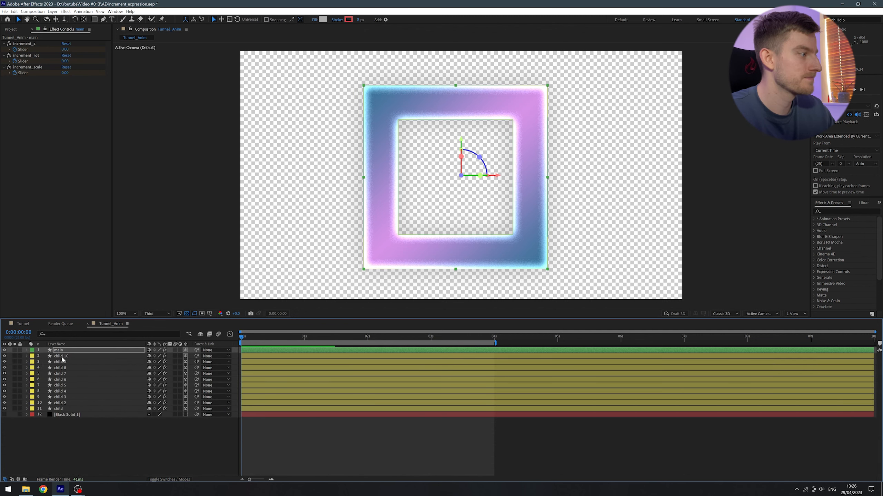
pyautogui.click(62, 357)
pyautogui.keyDown('shift'); pyautogui.click(60, 410); pyautogui.keyUp('shift')
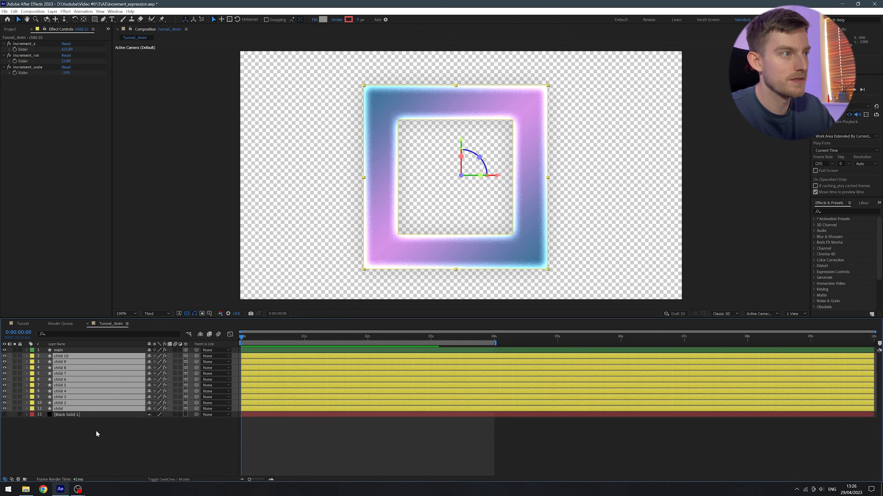
pyautogui.click(115, 445)
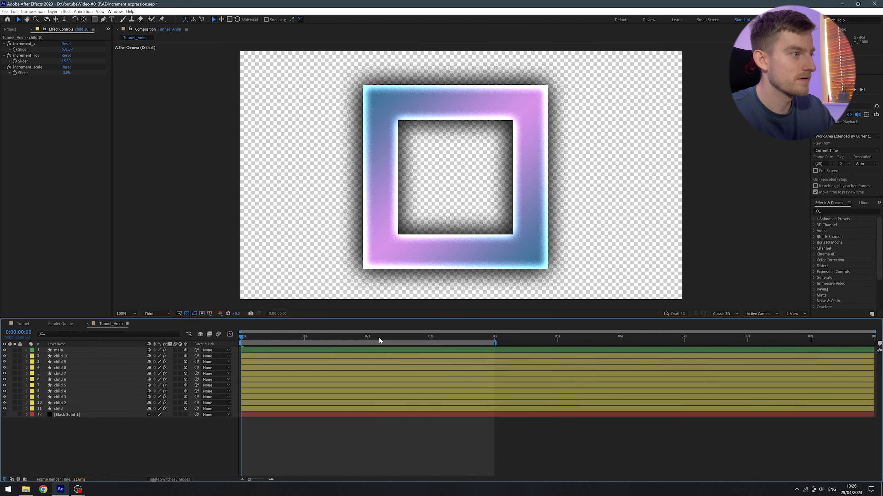
# Preview the styled tunnel at about two and three seconds and return to the first frame.
pyautogui.click(378, 336)
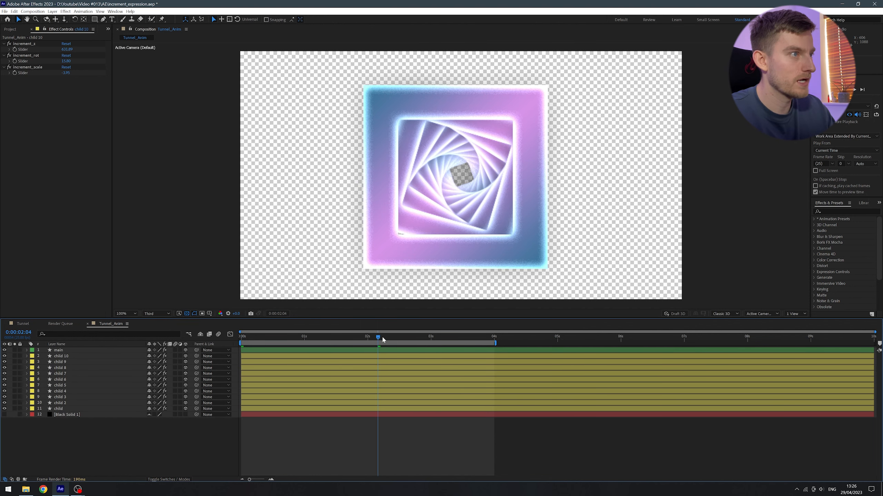
pyautogui.moveTo(382, 338); pyautogui.dragTo(434, 341)
pyautogui.scroll(-1, 487, 204)
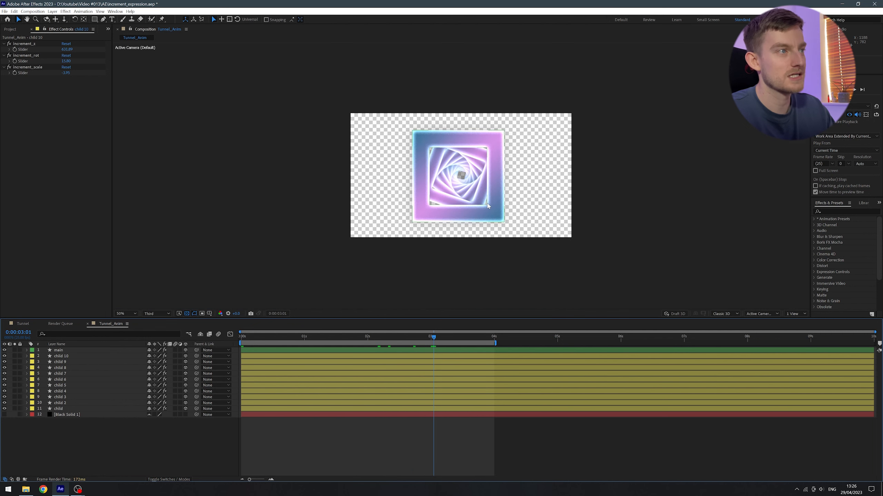
pyautogui.scroll(1, 487, 206)
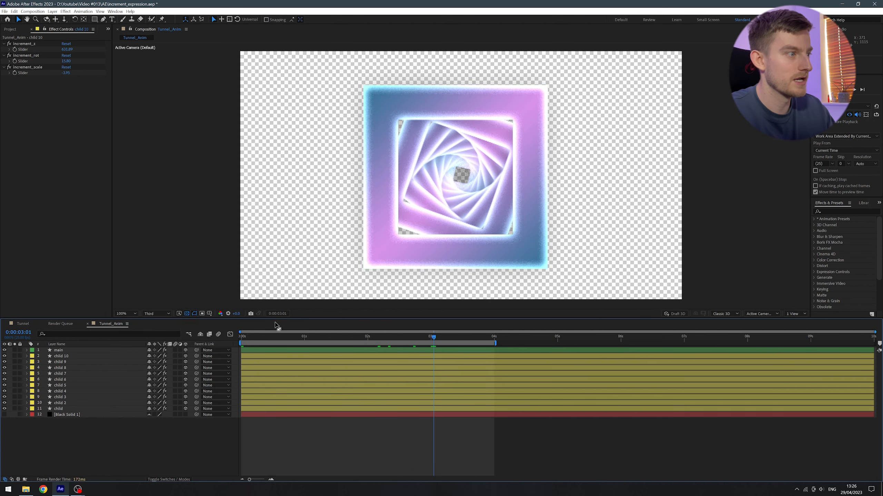
pyautogui.press('Home')
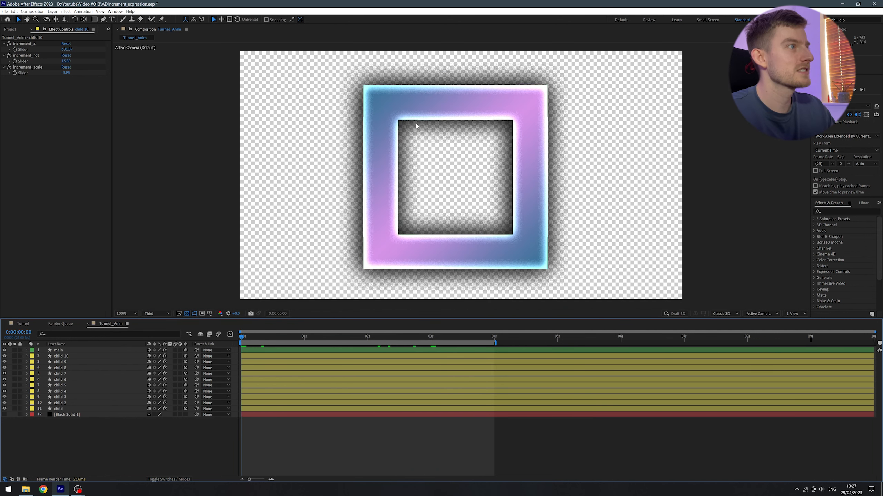
# Add a Slider Control effect to the main layer and rename it Drop Shad_Opacity.
pyautogui.click(58, 351)
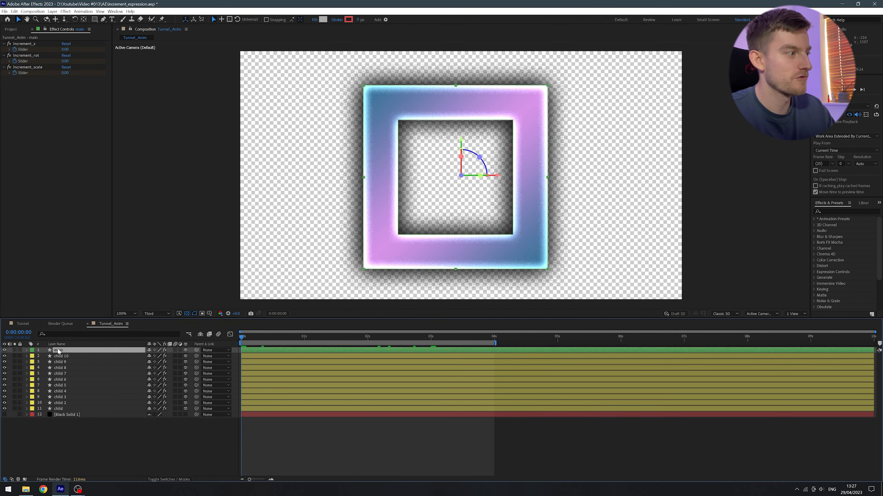
pyautogui.click(26, 350)
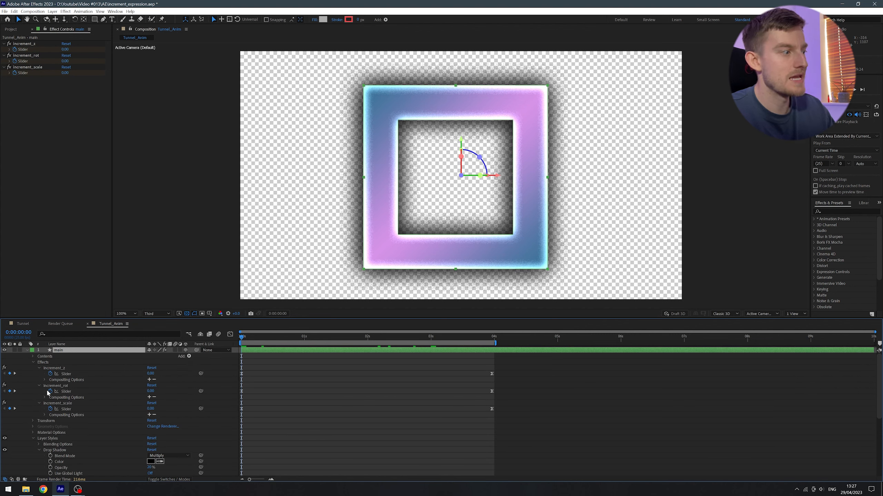
pyautogui.scroll(-2, 72, 429)
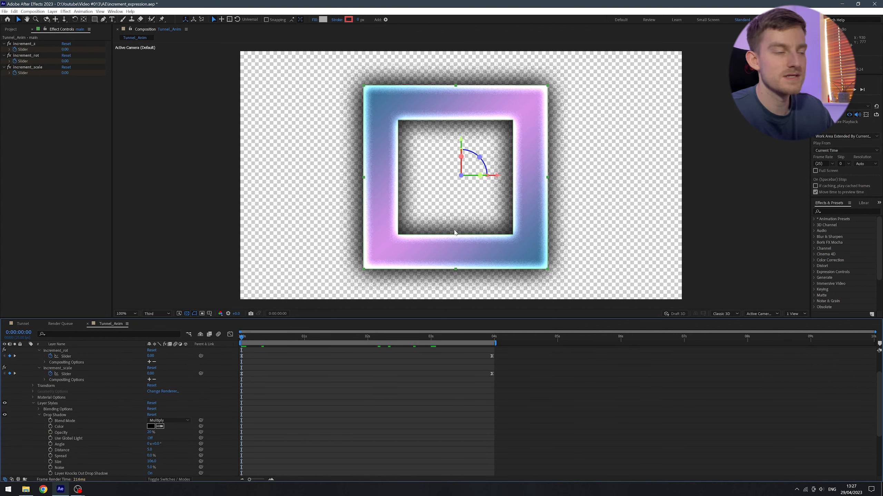
pyautogui.scroll(2, 50, 431)
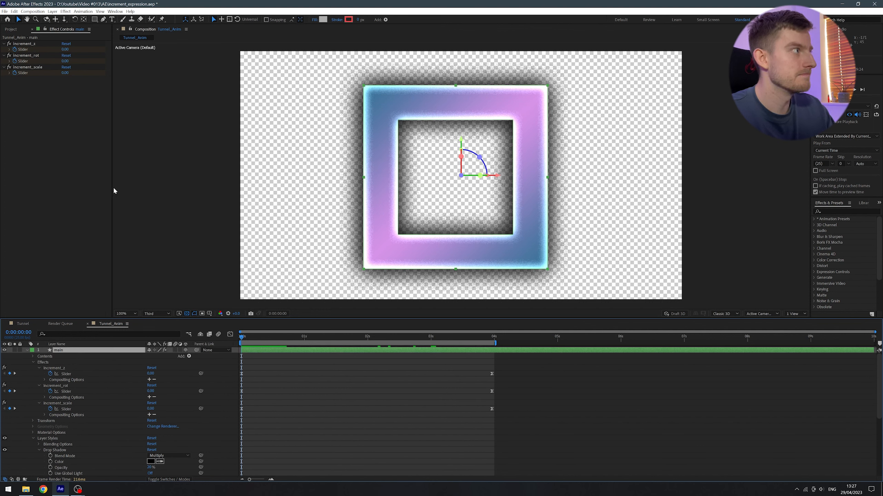
pyautogui.click(831, 211)
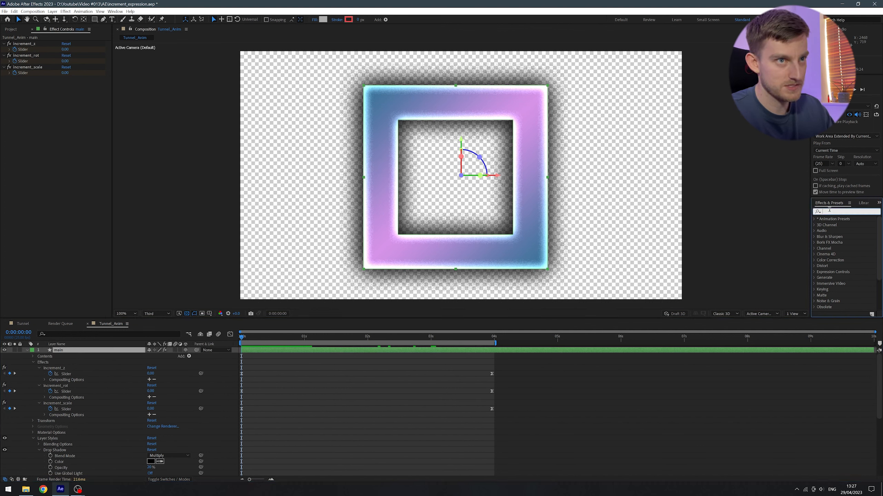
pyautogui.write('slider')
pyautogui.moveTo(840, 224); pyautogui.dragTo(48, 154)
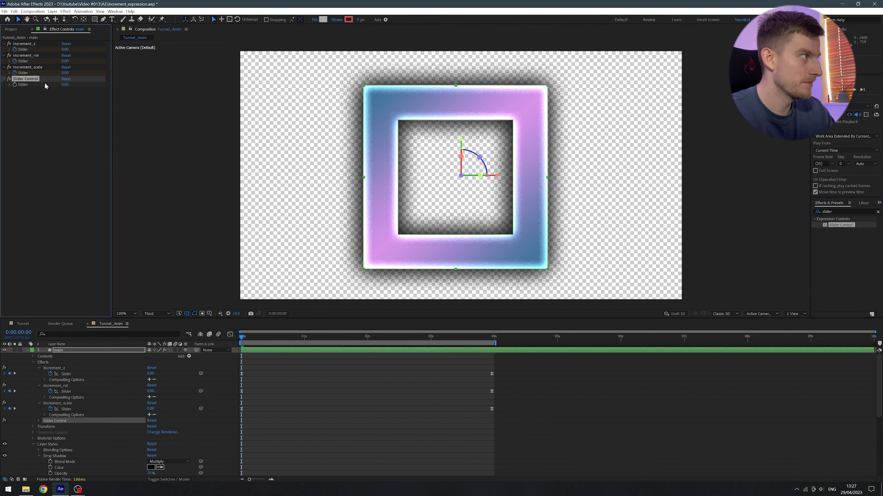
pyautogui.press('Return')
pyautogui.write('Drop Shad_O')
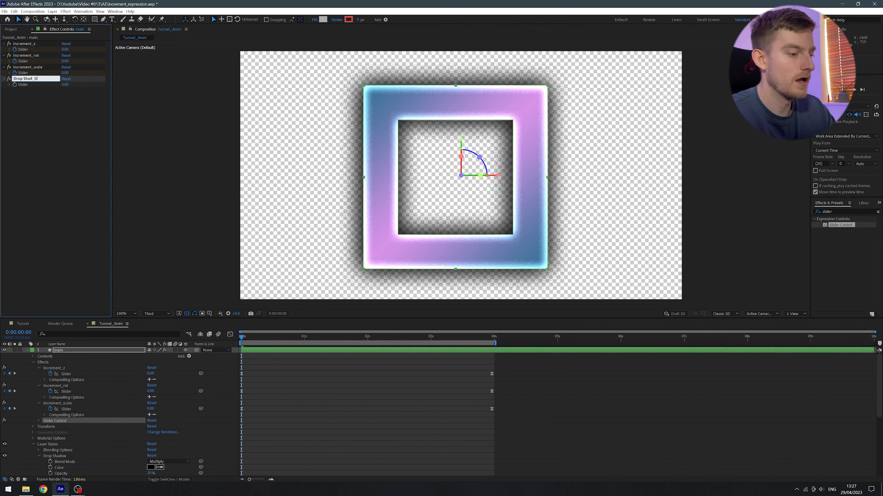
pyautogui.write('pacity')
pyautogui.press('Return')
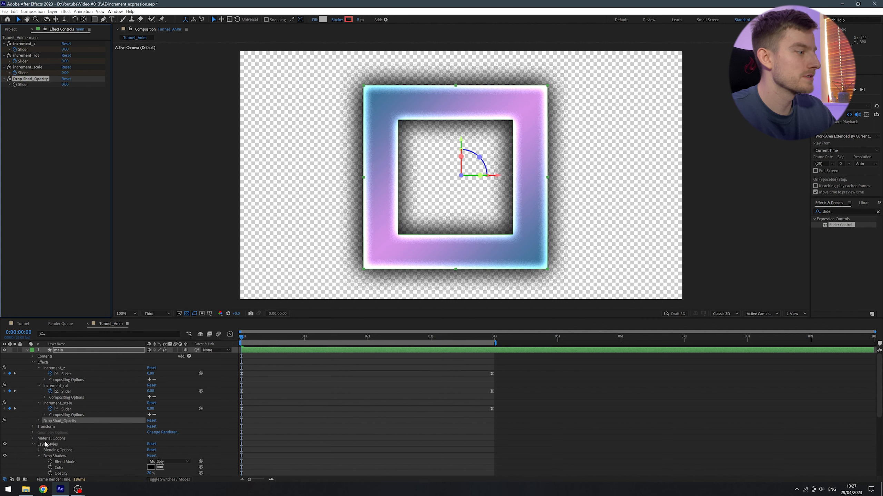
# Link the main layer's Drop Shadow opacity to the Drop Shad_Opacity slider with an expression.
pyautogui.scroll(-3, 60, 428)
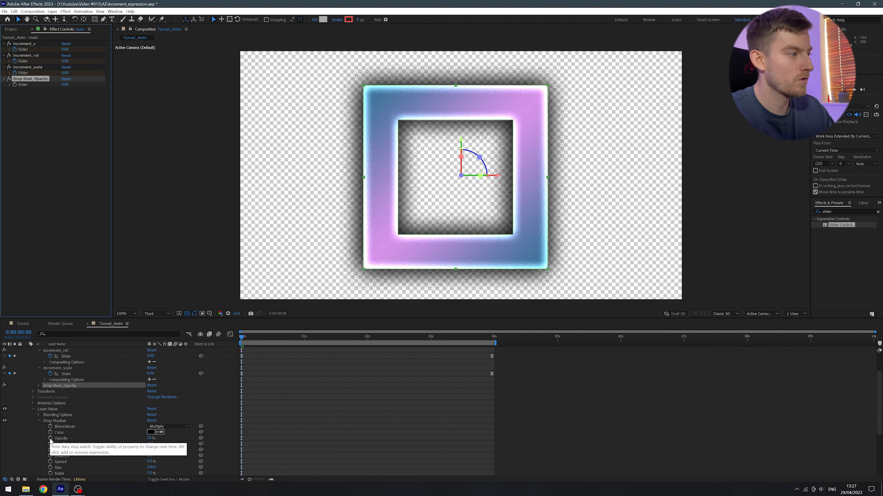
pyautogui.keyDown('alt'); pyautogui.click(50, 439); pyautogui.keyUp('alt')
pyautogui.moveTo(168, 443); pyautogui.dragTo(21, 85)
# Copy only the expression of the main layer's Drop Shadow opacity and paste it onto all the child layers.
pyautogui.rightClick(65, 439)
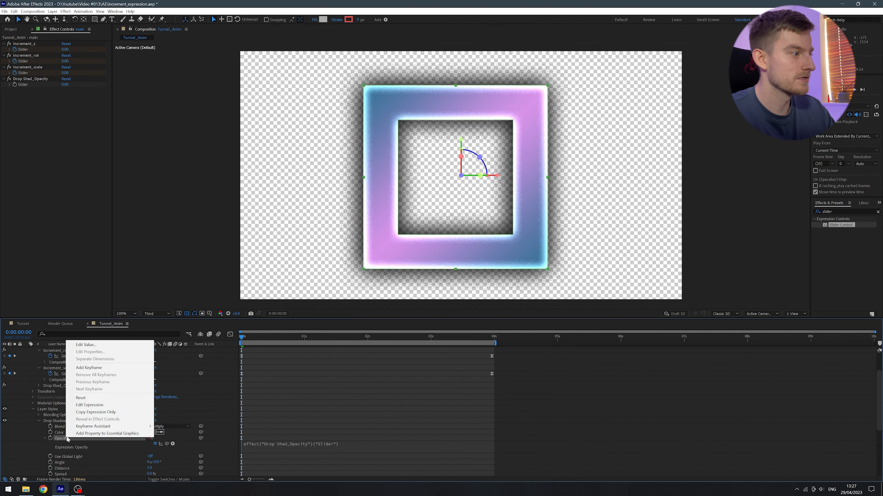
pyautogui.click(95, 412)
pyautogui.scroll(3, 82, 417)
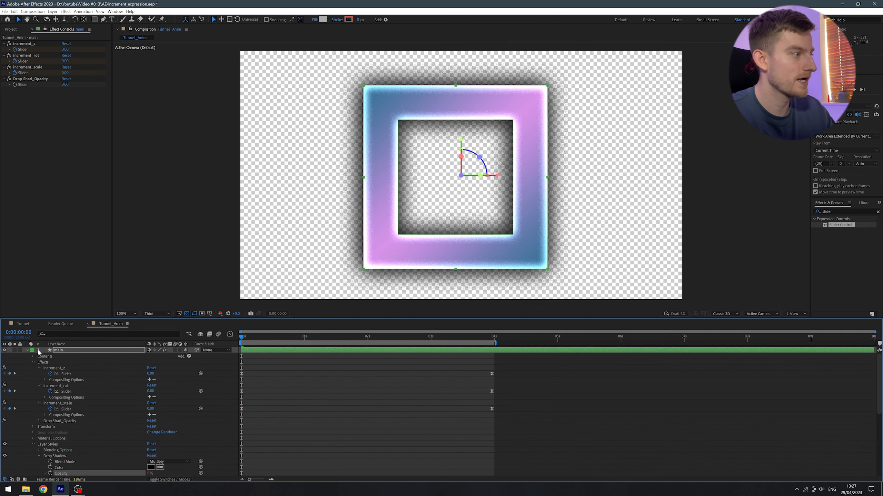
pyautogui.press('u')
pyautogui.click(65, 391)
pyautogui.keyDown('shift'); pyautogui.click(66, 444); pyautogui.keyUp('shift')
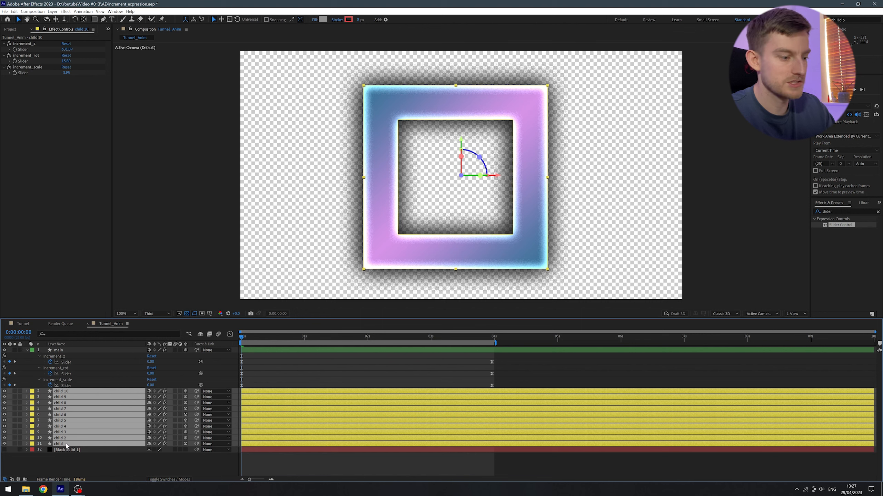
# Reveal the modified properties of child 5, examine its Drop Shadow opacity expression, and collapse the layer again.
pyautogui.click(59, 350)
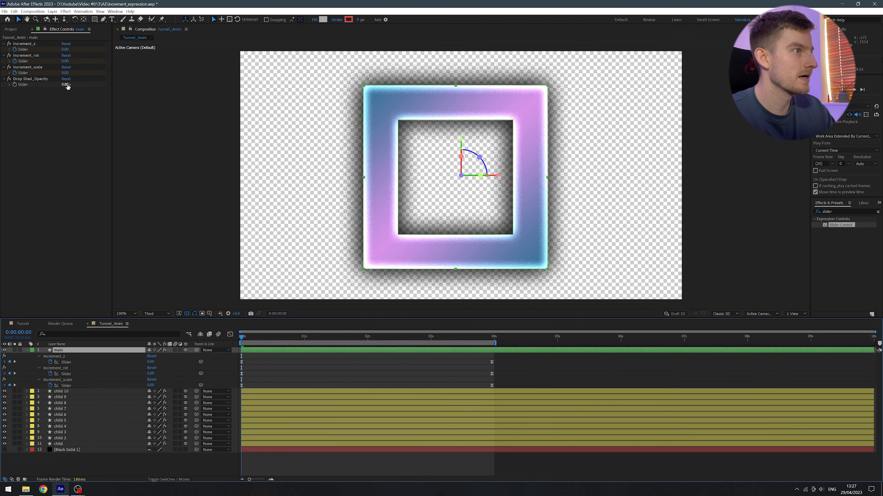
pyautogui.click(79, 421)
pyautogui.press('u')
pyautogui.press('u')
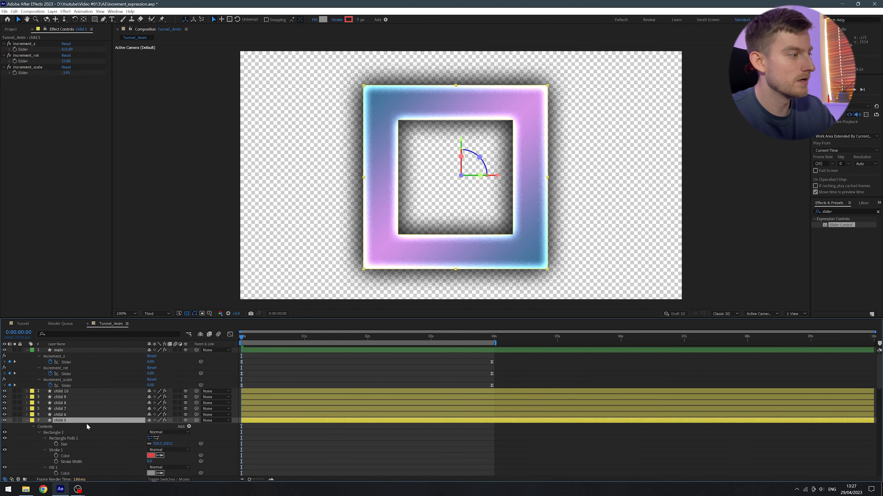
pyautogui.scroll(-5, 79, 427)
pyautogui.scroll(-5, 87, 431)
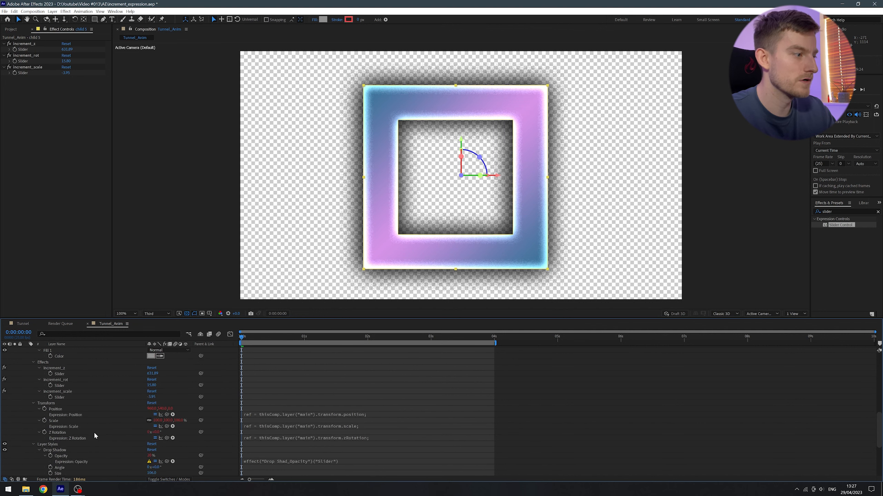
pyautogui.click(317, 391)
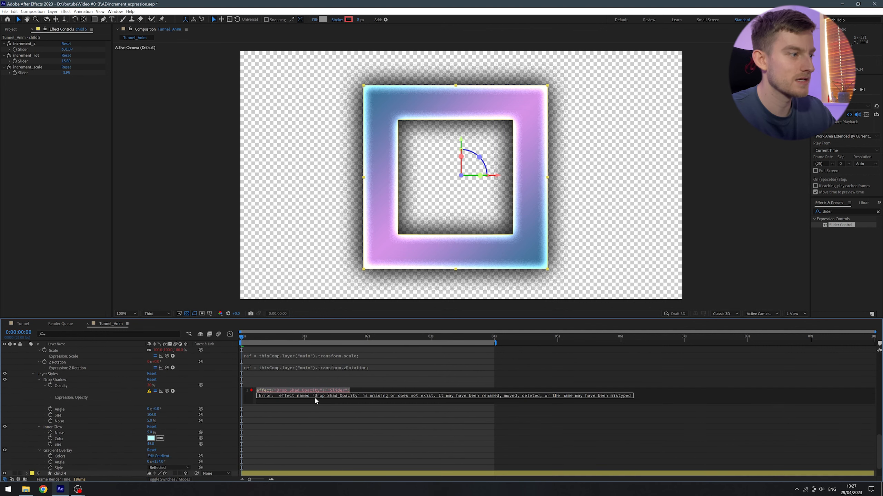
pyautogui.scroll(12, 49, 395)
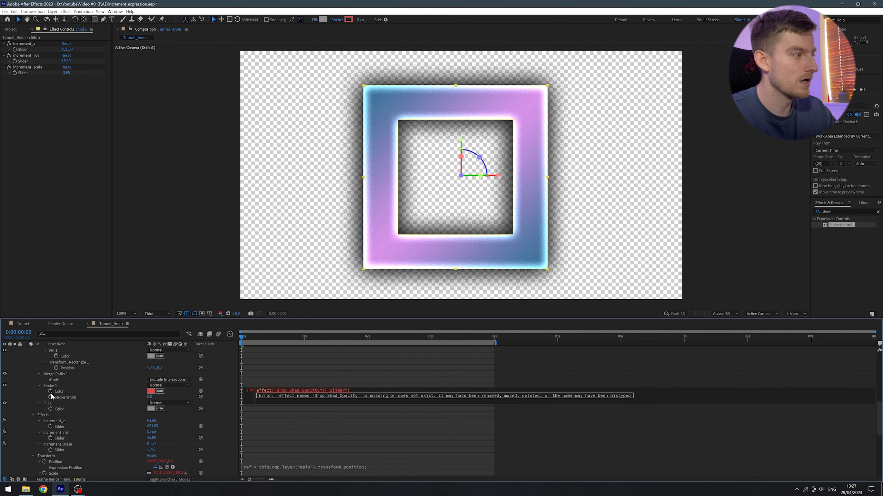
pyautogui.click(57, 386)
pyautogui.press('u')
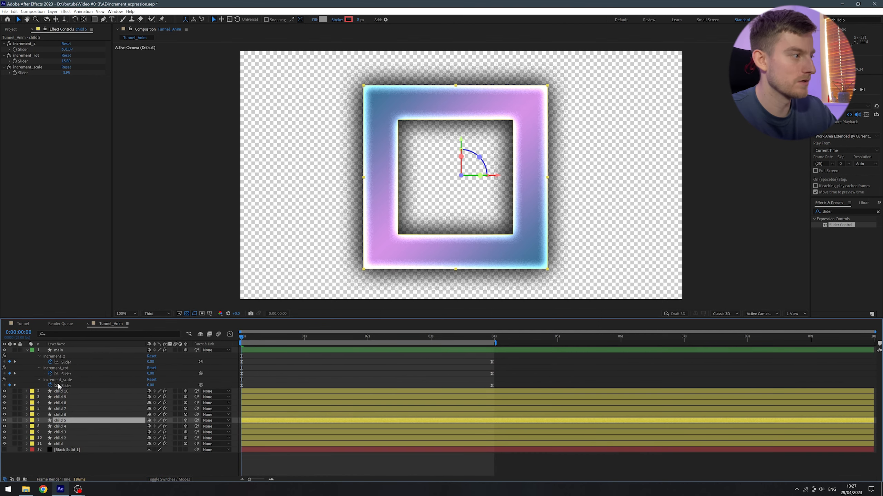
# Expand child 10's layer styles down to the expression on its Drop Shadow opacity.
pyautogui.click(64, 392)
pyautogui.click(27, 391)
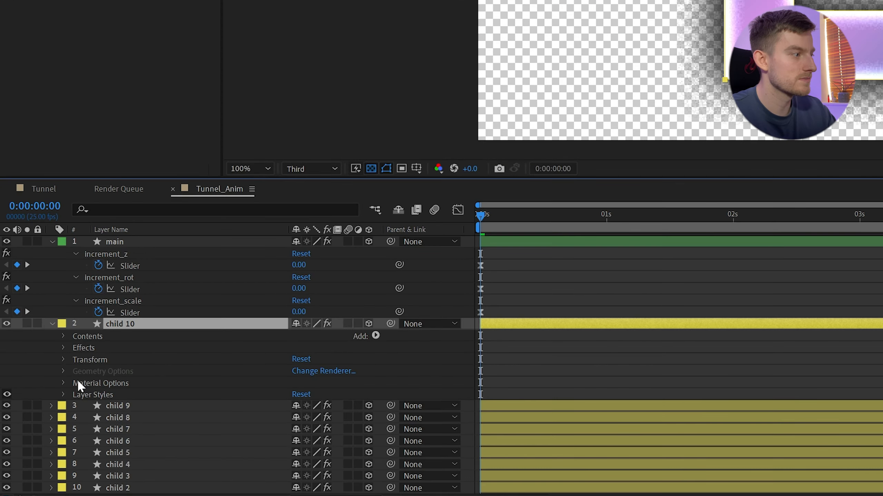
pyautogui.click(63, 395)
pyautogui.scroll(-3, 105, 385)
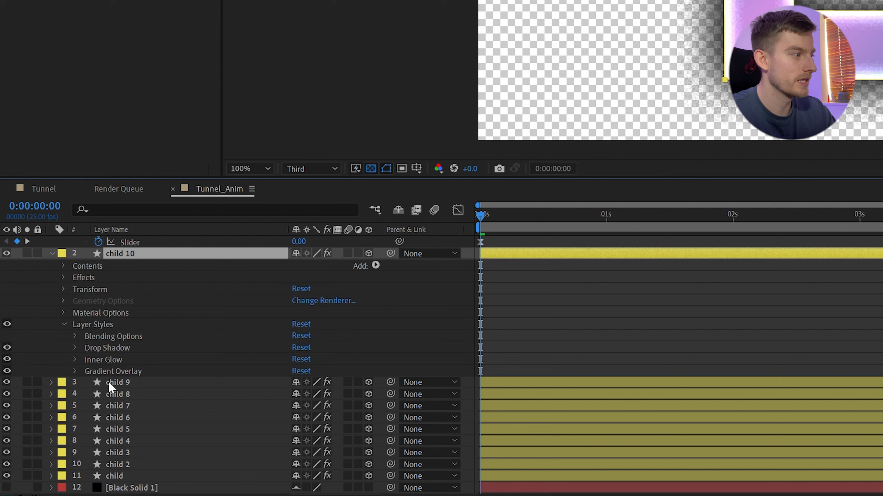
pyautogui.click(75, 347)
pyautogui.scroll(-3, 75, 346)
pyautogui.click(87, 313)
# Relink child 10's Drop Shadow opacity expression to thisComp.layer("main").effect("Drop Shad_Opacity")("Slider").
pyautogui.click(643, 324)
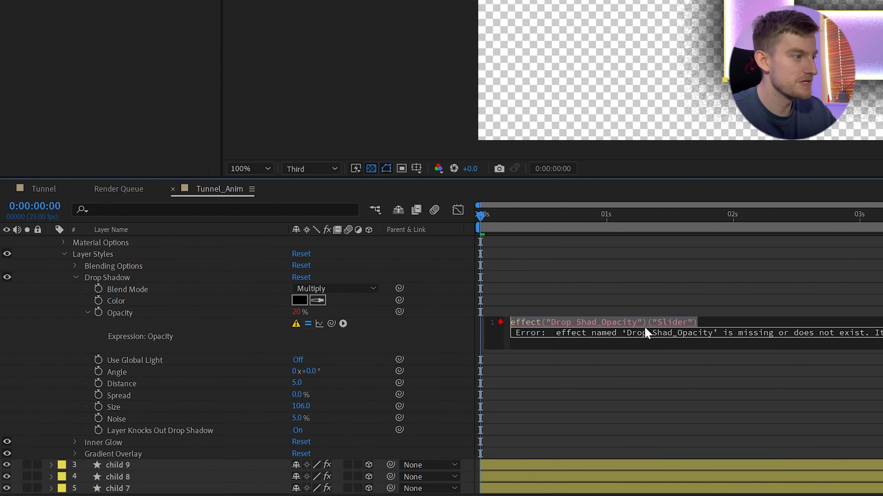
pyautogui.scroll(6, 170, 288)
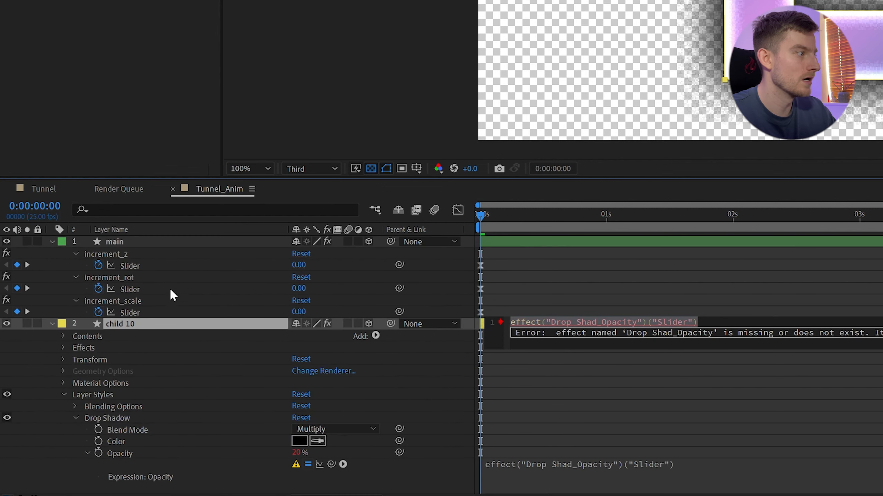
pyautogui.click(130, 243)
pyautogui.click(521, 465)
pyautogui.moveTo(166, 461); pyautogui.dragTo(24, 85)
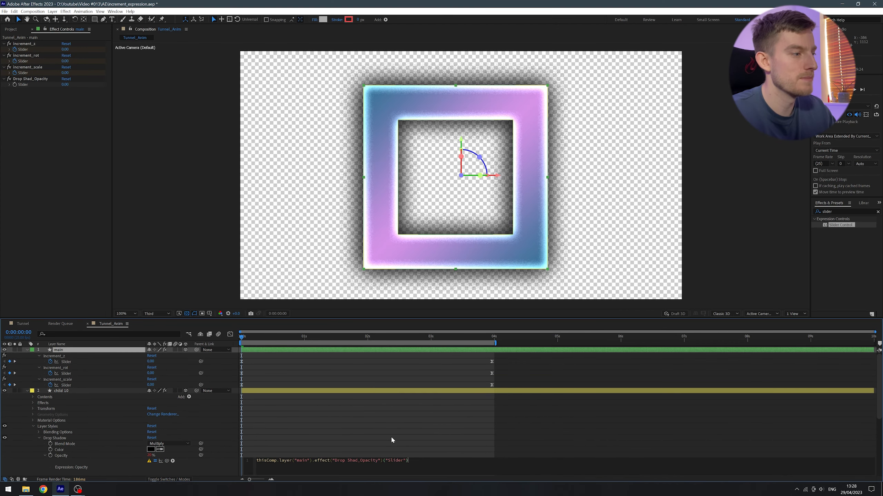
pyautogui.click(388, 448)
# Copy only child 10's Drop Shadow opacity expression and paste it onto the layers from child 9 through child.
pyautogui.rightClick(55, 456)
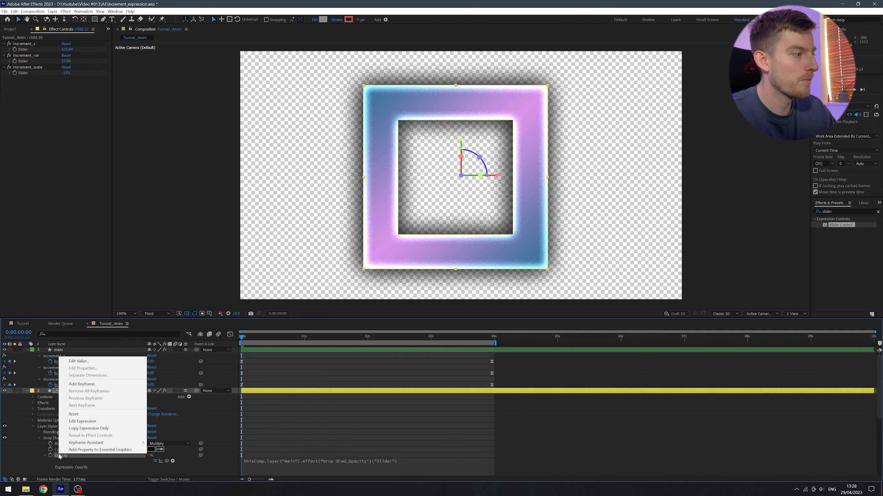
pyautogui.click(88, 428)
pyautogui.click(72, 399)
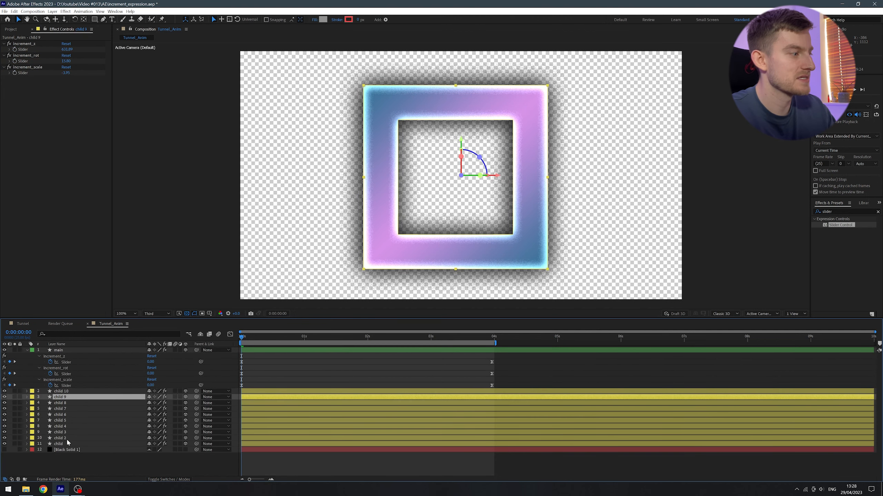
pyautogui.keyDown('shift'); pyautogui.click(67, 444); pyautogui.keyUp('shift')
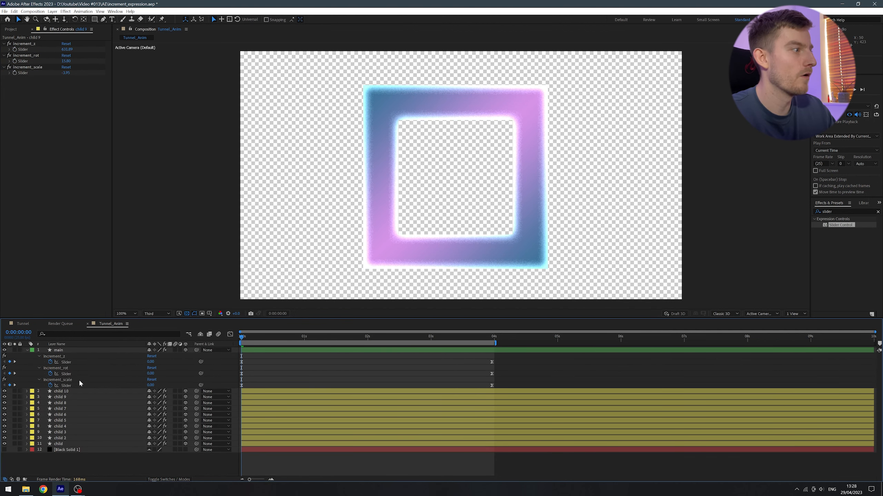
# Keyframe the main layer's Drop Shad_Opacity slider from 0 at the start to 20 at 0:00:03:24.
pyautogui.click(61, 350)
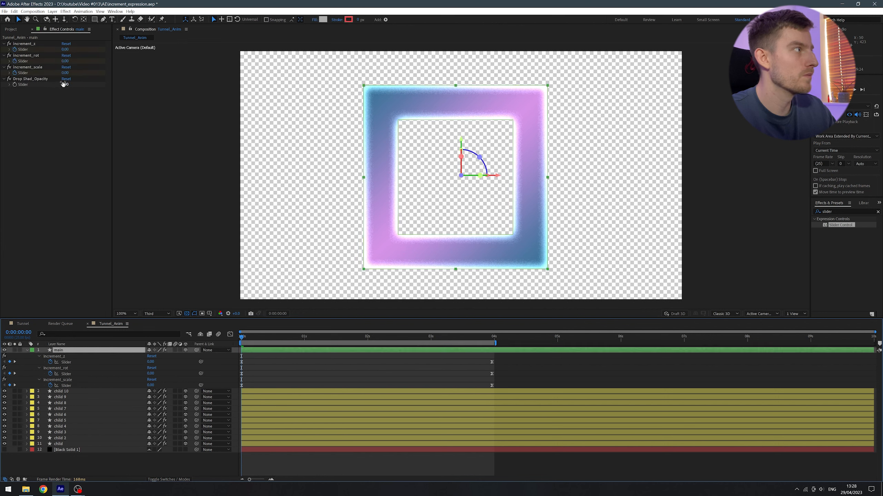
pyautogui.click(45, 30)
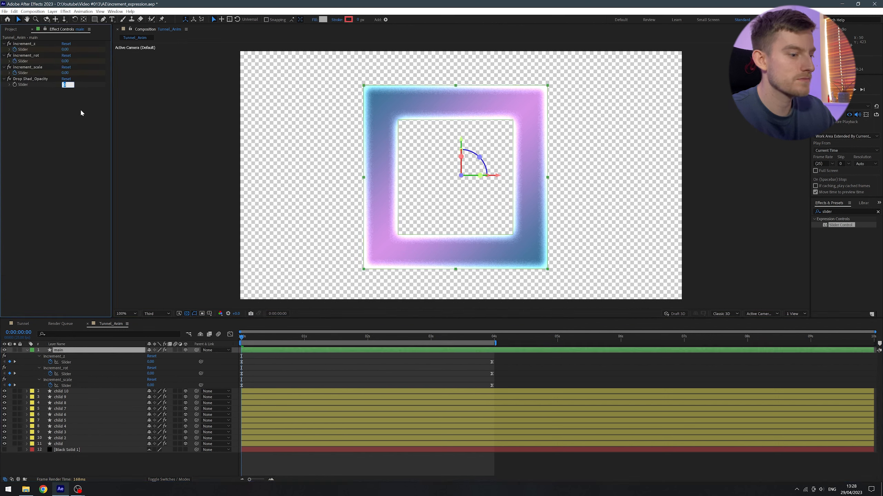
pyautogui.click(21, 79)
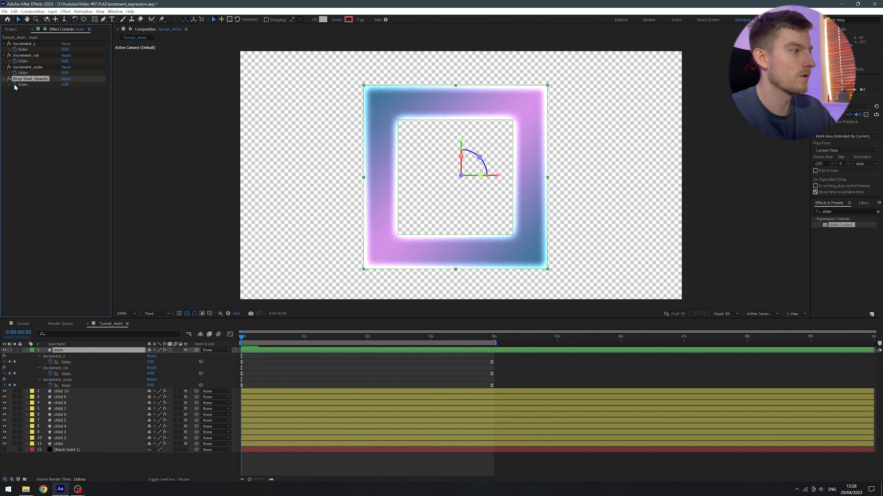
pyautogui.click(493, 342)
pyautogui.click(66, 84)
pyautogui.write('20')
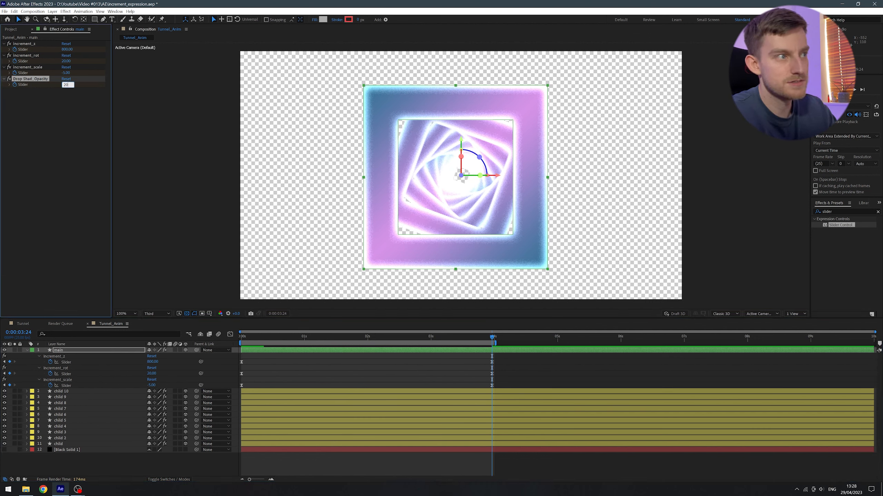
pyautogui.press('Return')
# Scrub through and play back the tunnel animation to check the shadow fading in.
pyautogui.click(400, 373)
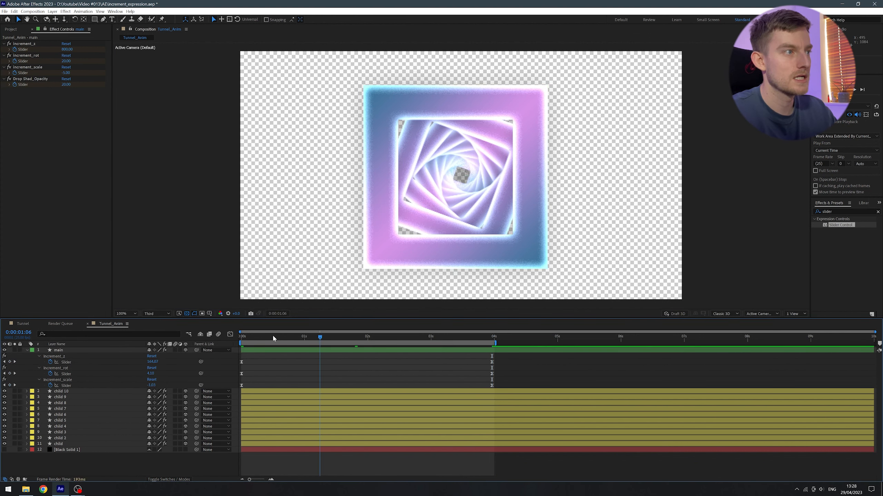
pyautogui.moveTo(273, 337); pyautogui.dragTo(411, 338)
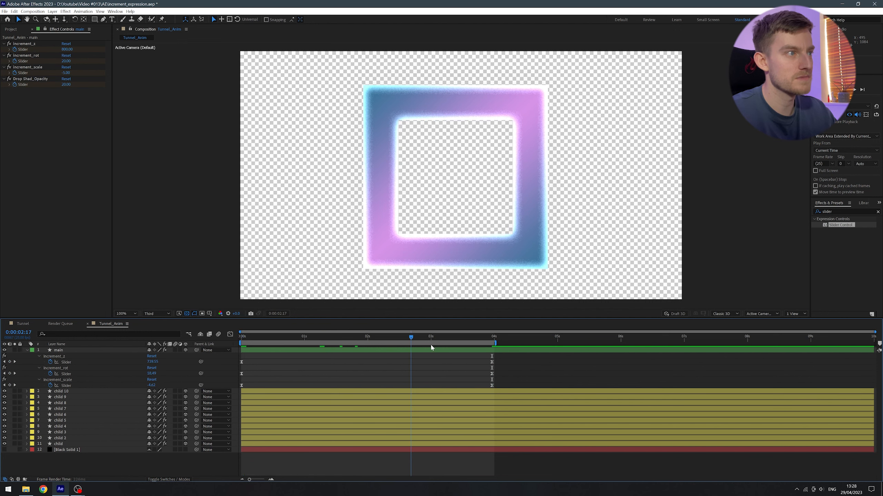
pyautogui.press('space')
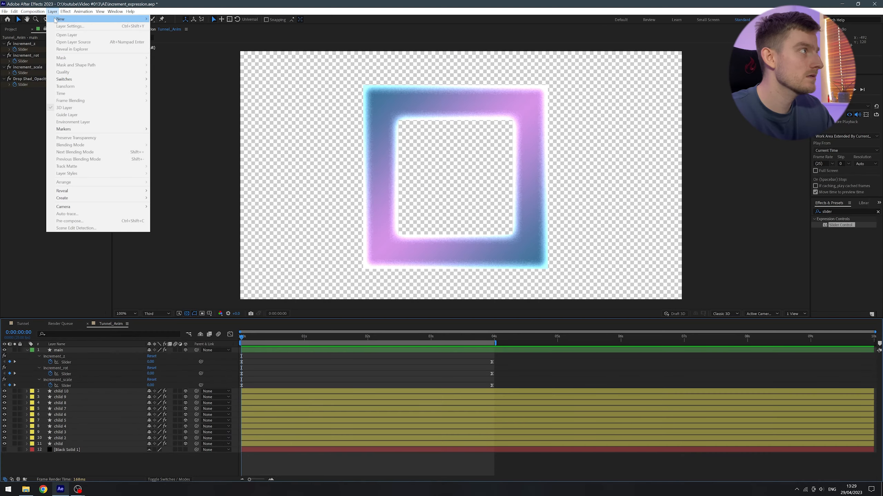
# Add a 50mm two-node camera, then test moving its Position closer to the frames and undo that move.
pyautogui.moveTo(61, 18)
pyautogui.click(174, 42)
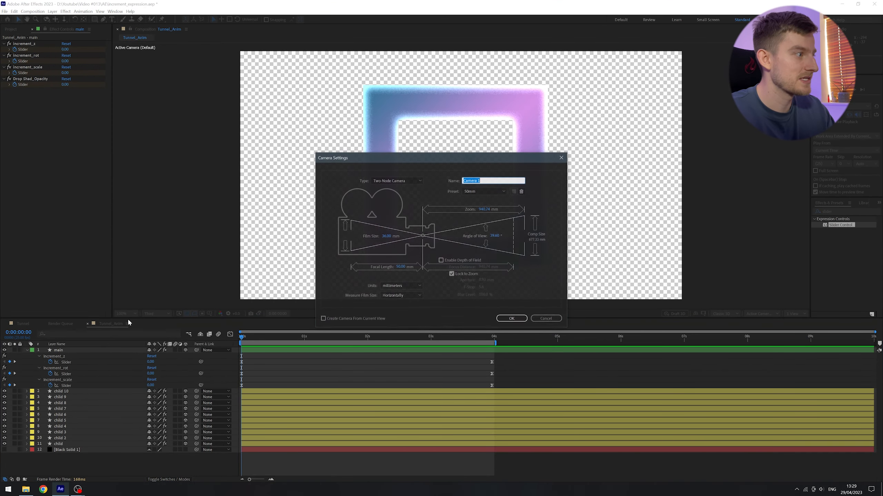
pyautogui.press('Return')
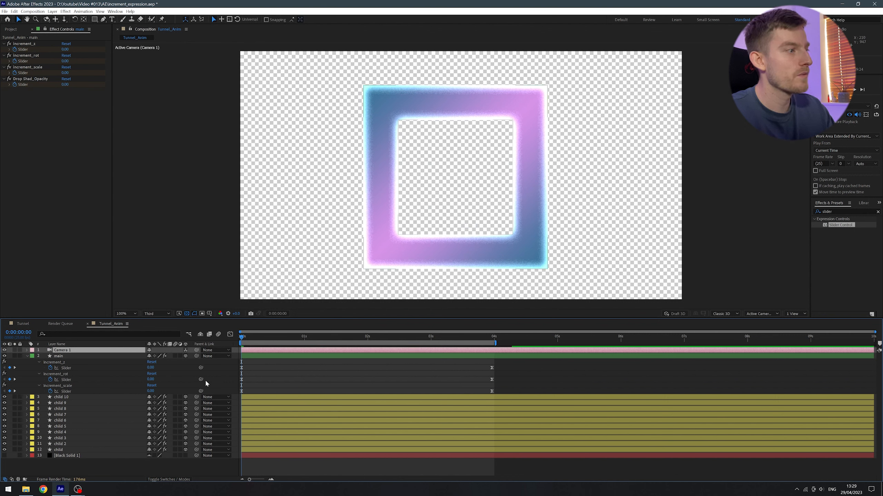
pyautogui.press('p')
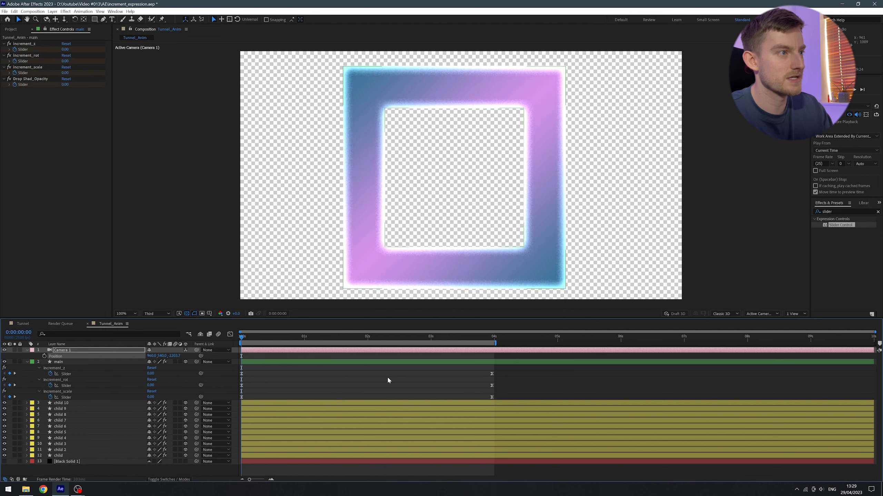
pyautogui.hotkey('ctrl', 'z')
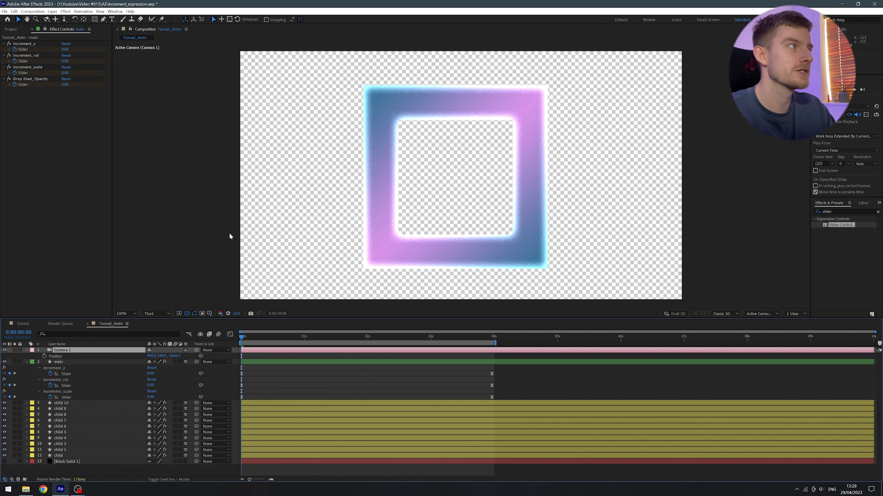
# Add a null object and parent Camera 1 to it.
pyautogui.click(52, 11)
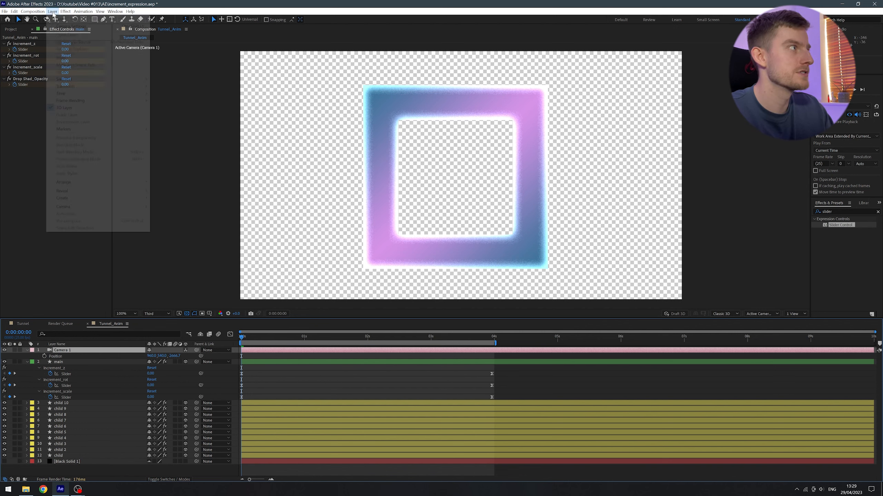
pyautogui.moveTo(91, 19)
pyautogui.click(169, 47)
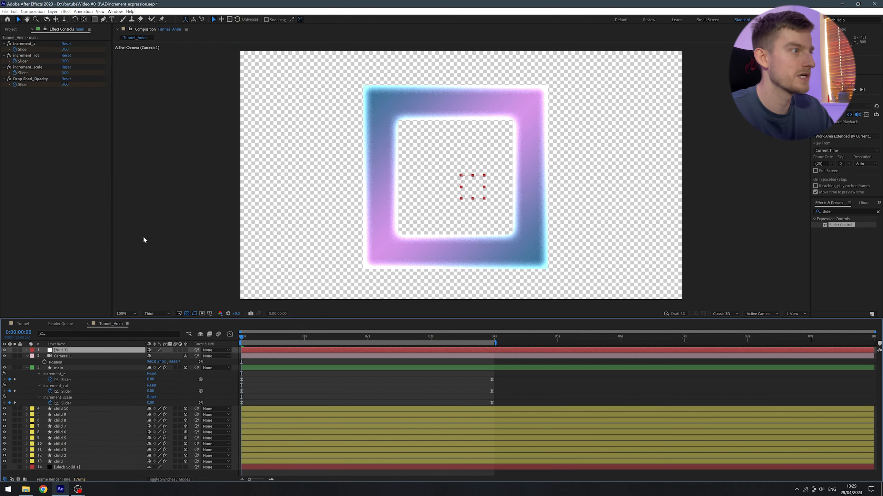
pyautogui.click(64, 356)
pyautogui.moveTo(196, 359); pyautogui.dragTo(113, 350)
# Rename the null object CAM CTRL.
pyautogui.click(113, 351)
pyautogui.press('Return')
pyautogui.write('CAM CT')
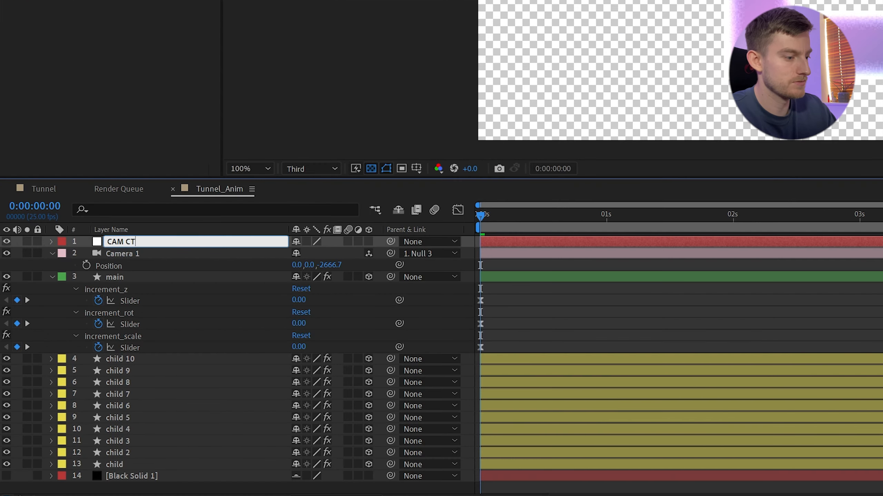
pyautogui.write('RL')
pyautogui.press('Return')
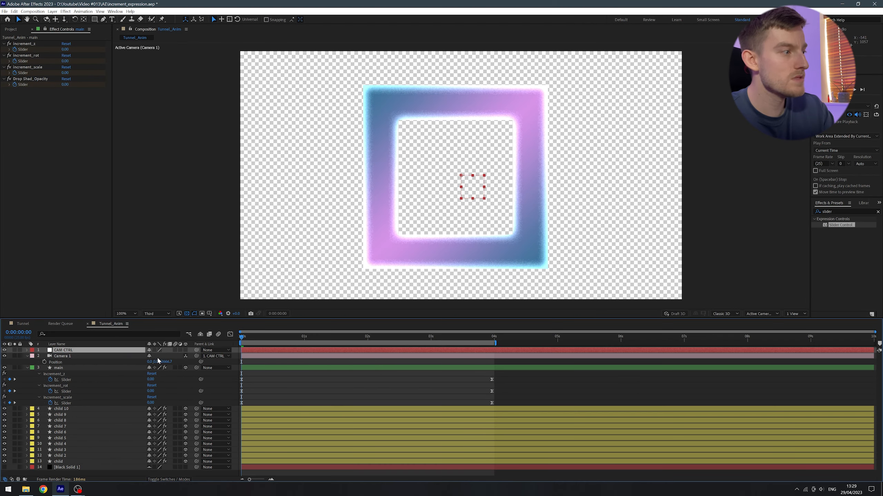
# Make CAM CTRL a 3D layer and set a Position keyframe at the start of the timeline.
pyautogui.click(185, 349)
pyautogui.press('p')
pyautogui.click(44, 356)
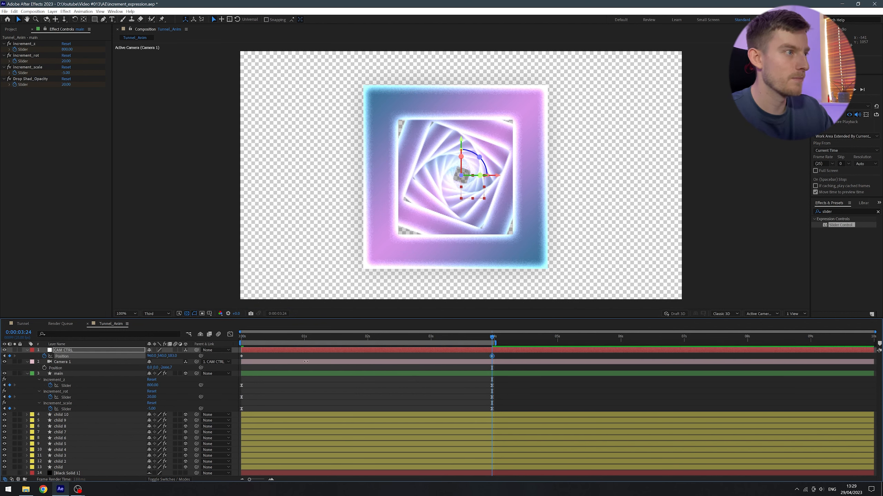
# At 0:00:03:24, raise CAM CTRL's Z position beyond 10000 so the camera flies through the whole tunnel.
pyautogui.moveTo(306, 361); pyautogui.dragTo(650, 336)
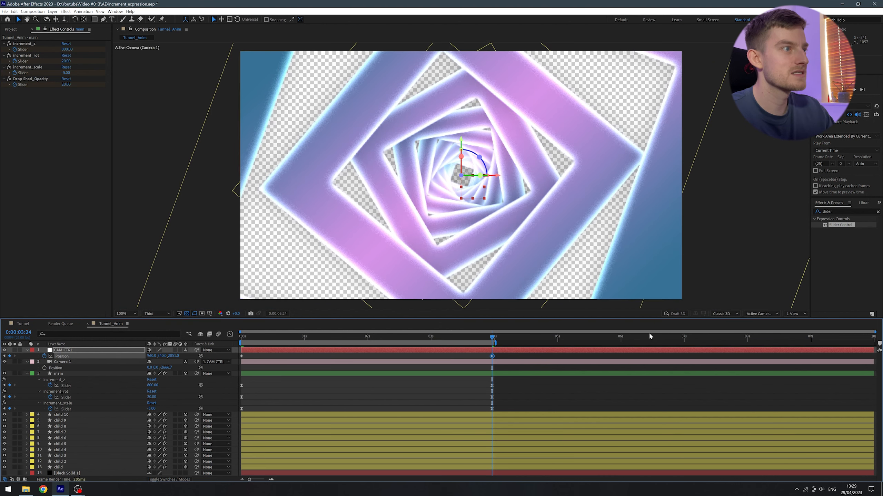
pyautogui.moveTo(188, 355); pyautogui.dragTo(665, 342)
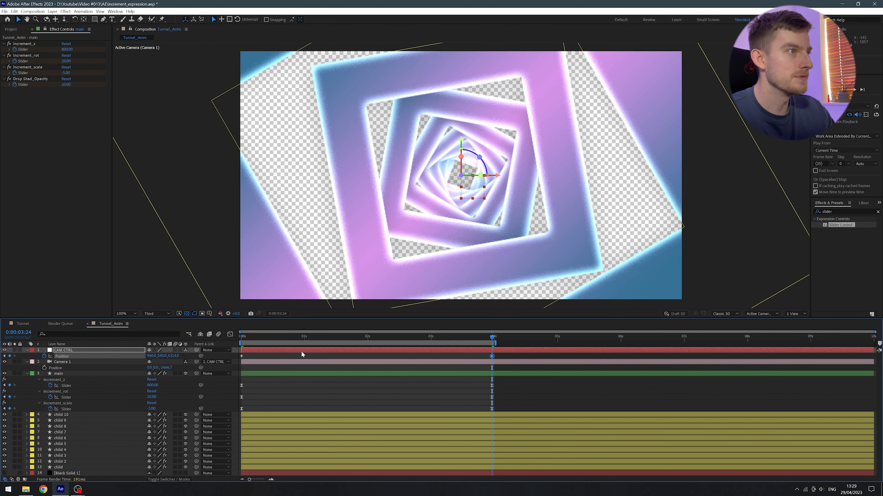
pyautogui.moveTo(174, 357); pyautogui.dragTo(608, 363)
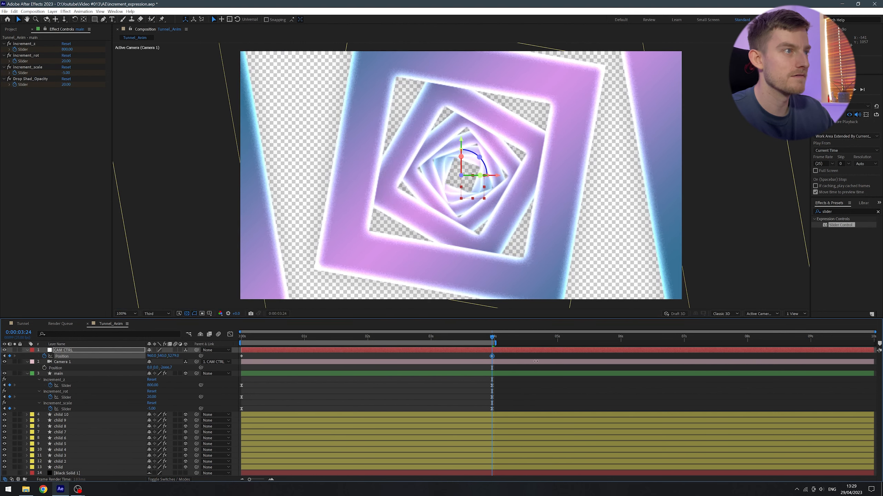
pyautogui.moveTo(194, 356); pyautogui.dragTo(604, 355)
pyautogui.moveTo(175, 357); pyautogui.dragTo(502, 356)
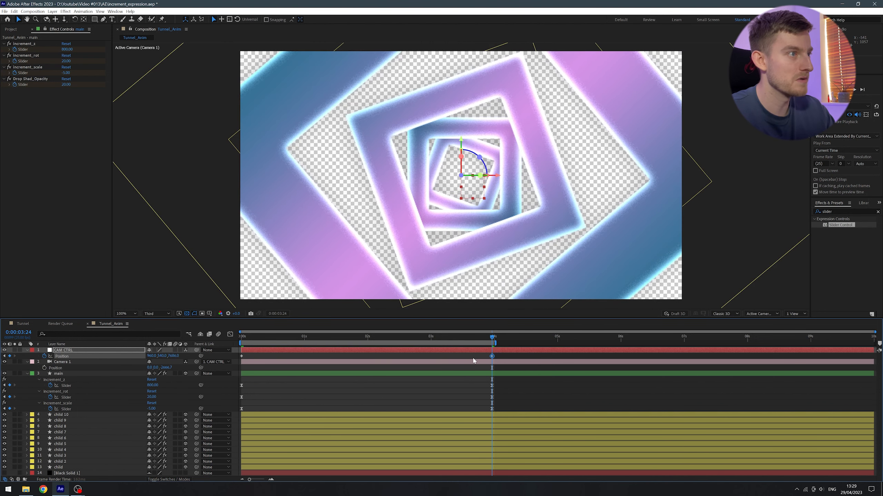
pyautogui.moveTo(170, 356); pyautogui.dragTo(651, 348)
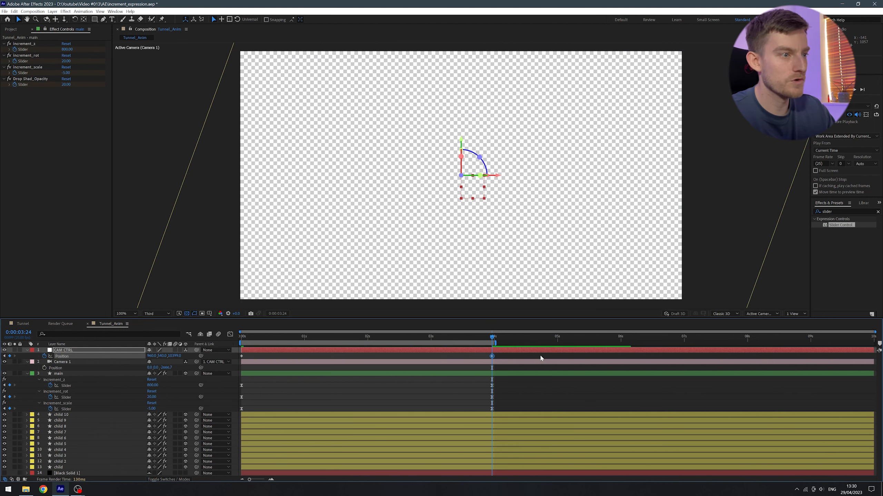
# Ease CAM CTRL's two Position keyframes and lengthen both influence handles inward in the speed graph.
pyautogui.moveTo(523, 357); pyautogui.dragTo(222, 369)
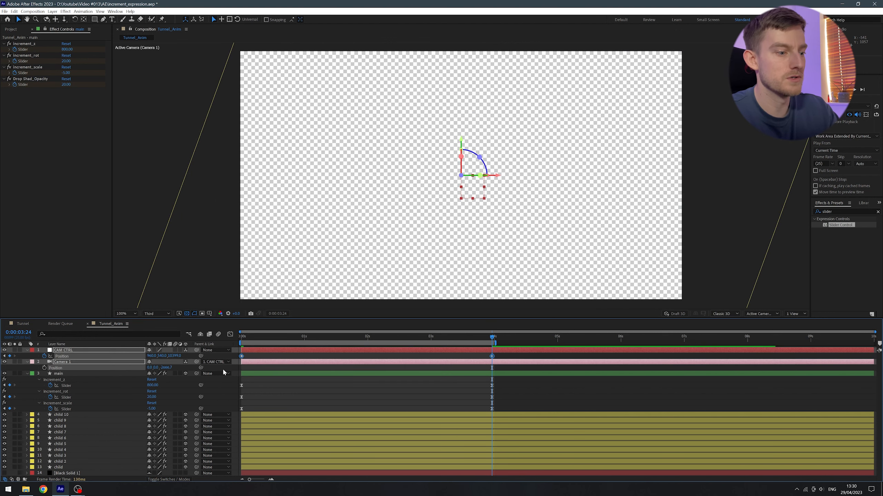
pyautogui.click(230, 334)
pyautogui.click(452, 403)
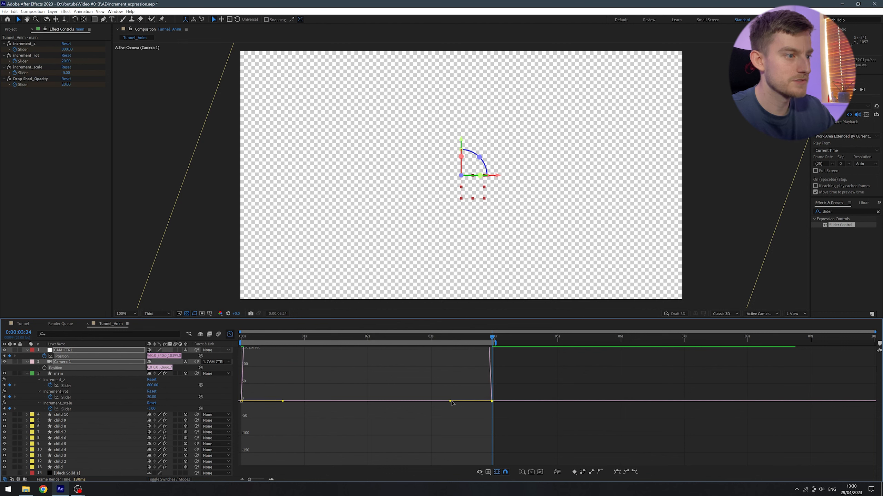
pyautogui.moveTo(450, 402); pyautogui.dragTo(385, 403)
pyautogui.moveTo(318, 421); pyautogui.dragTo(238, 369)
pyautogui.moveTo(282, 401); pyautogui.dragTo(321, 404)
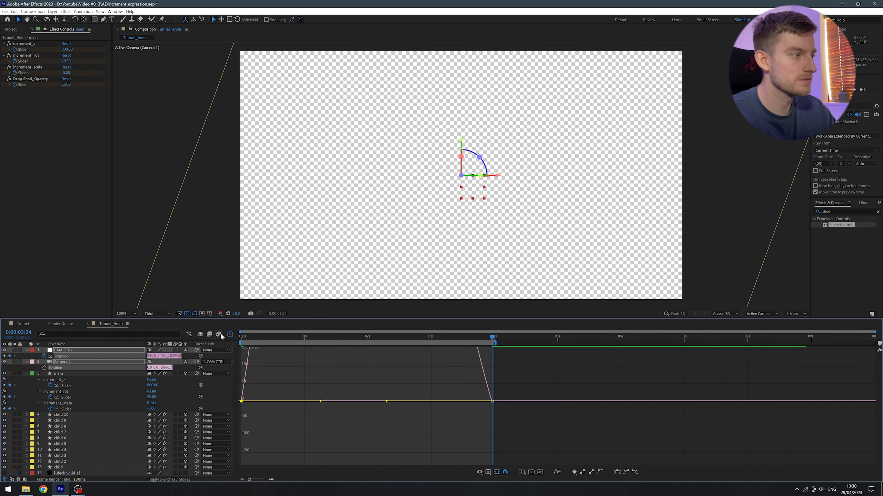
pyautogui.click(230, 334)
# Play the camera fly-through from the first frame with the composition view at 50%.
pyautogui.press('Home')
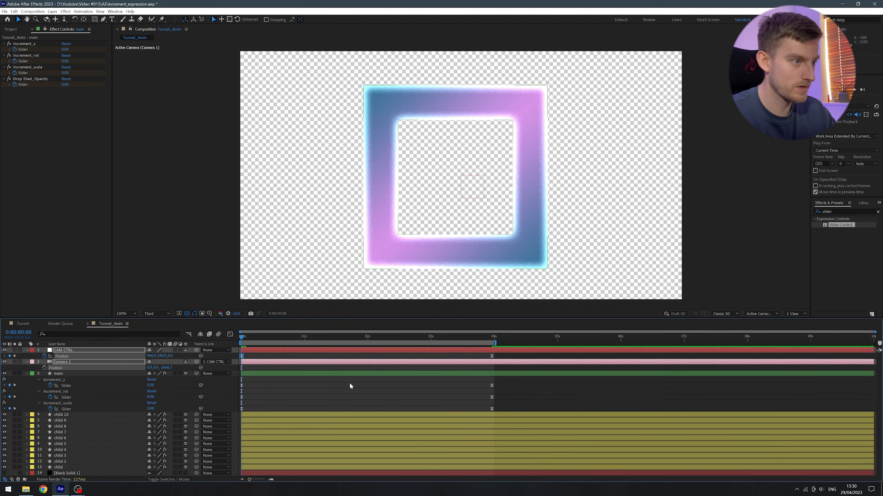
pyautogui.click(350, 383)
pyautogui.scroll(-1, 438, 182)
pyautogui.press('space')
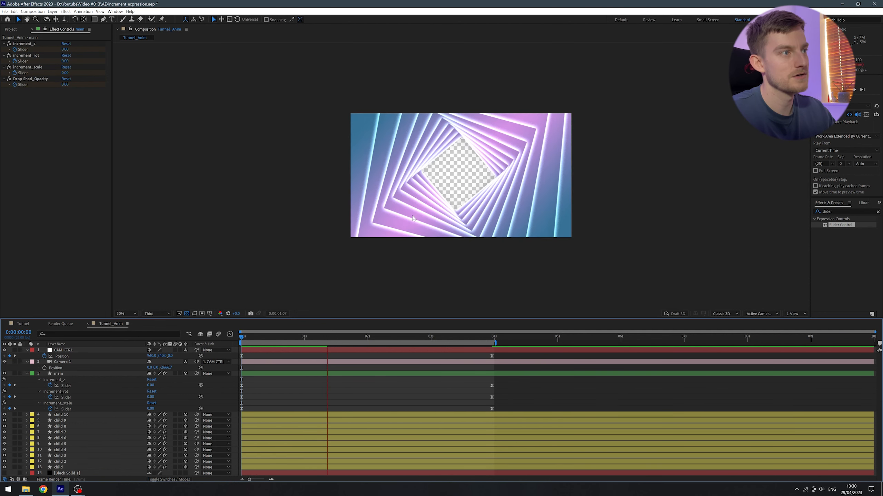
pyautogui.press('space')
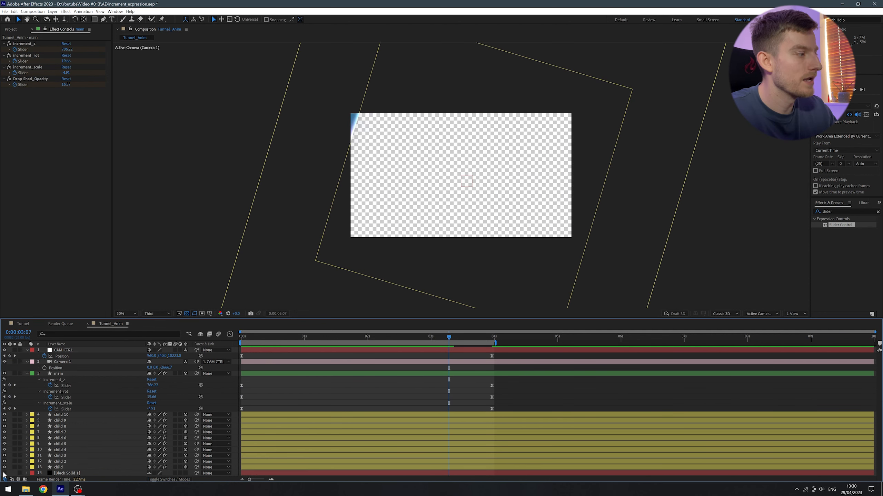
# Make Black Solid 1 visible and apply the Gradient Ramp effect to it.
pyautogui.click(4, 473)
pyautogui.click(67, 473)
pyautogui.press('Home')
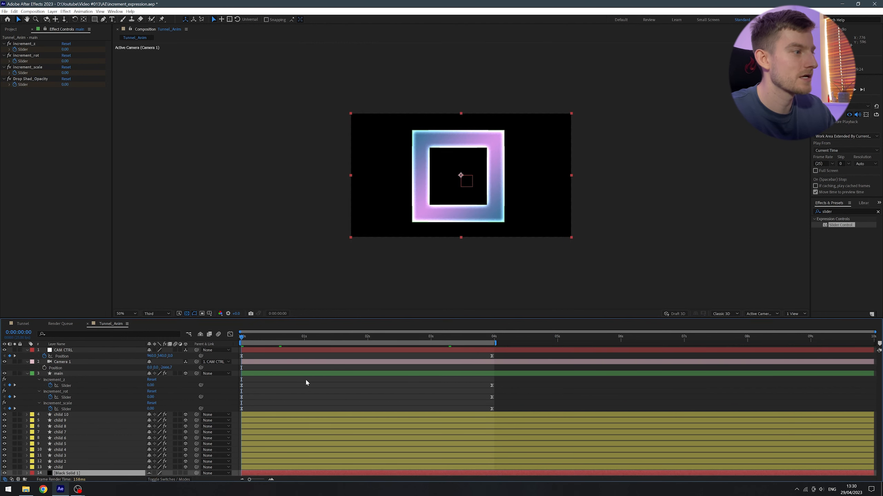
pyautogui.hotkey('ctrl', 'space')
pyautogui.write('ramp')
pyautogui.press('Return')
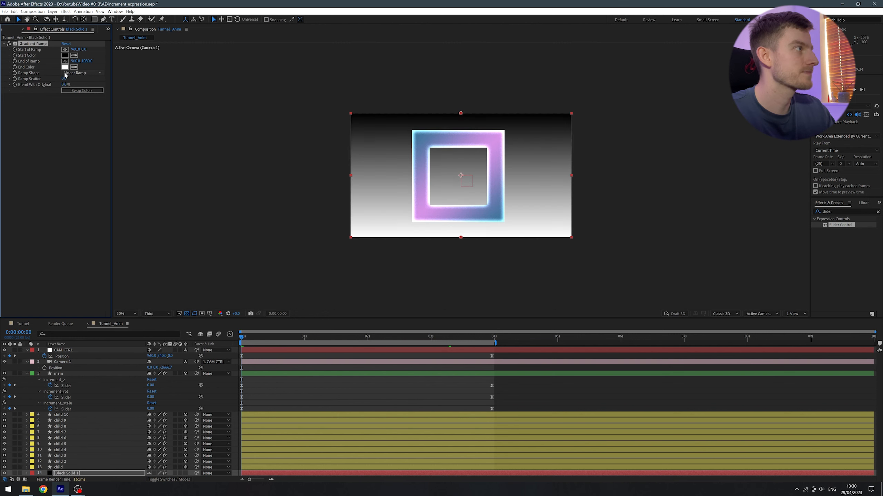
# Change the Gradient Ramp on Black Solid 1 to Radial Ramp and swap its start and end colors.
pyautogui.click(69, 74)
pyautogui.click(83, 88)
pyautogui.click(82, 91)
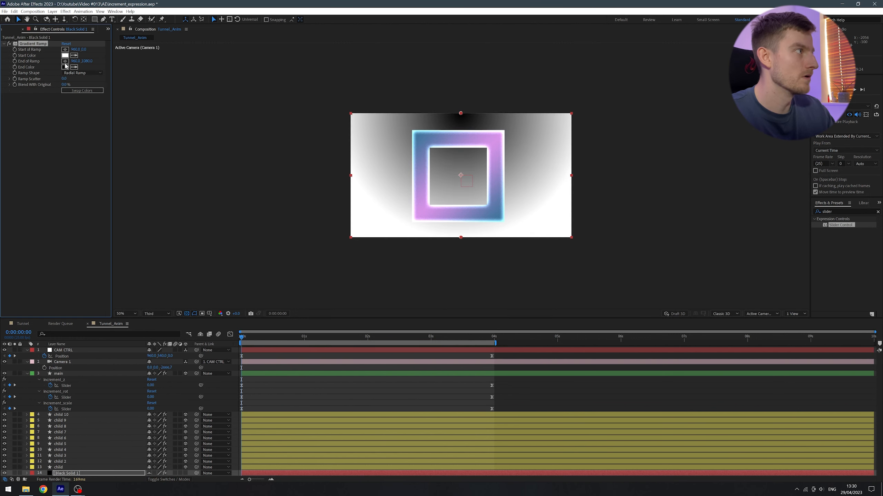